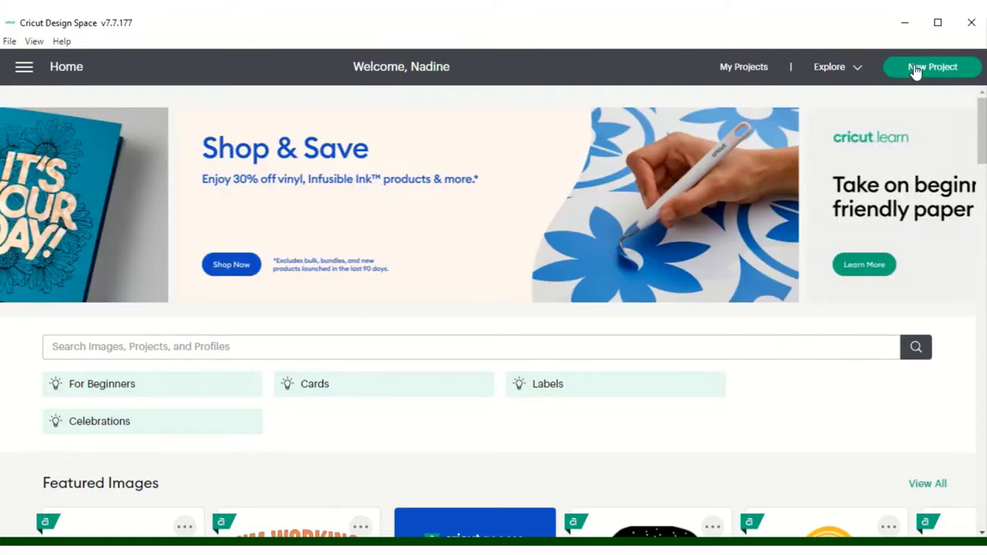
Step: Start a new blank project and browse the Image Sets category of 5,901 sets
click(916, 68)
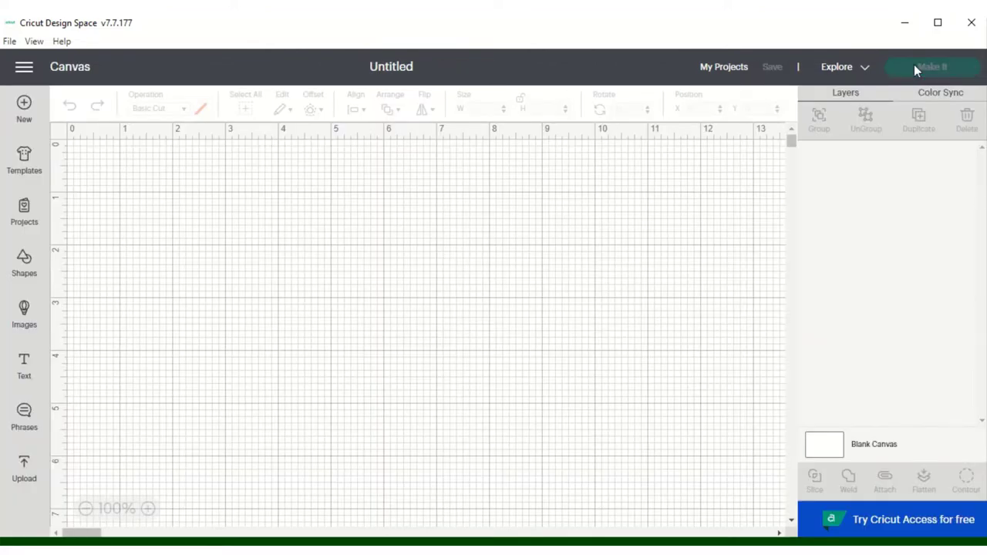
click(26, 324)
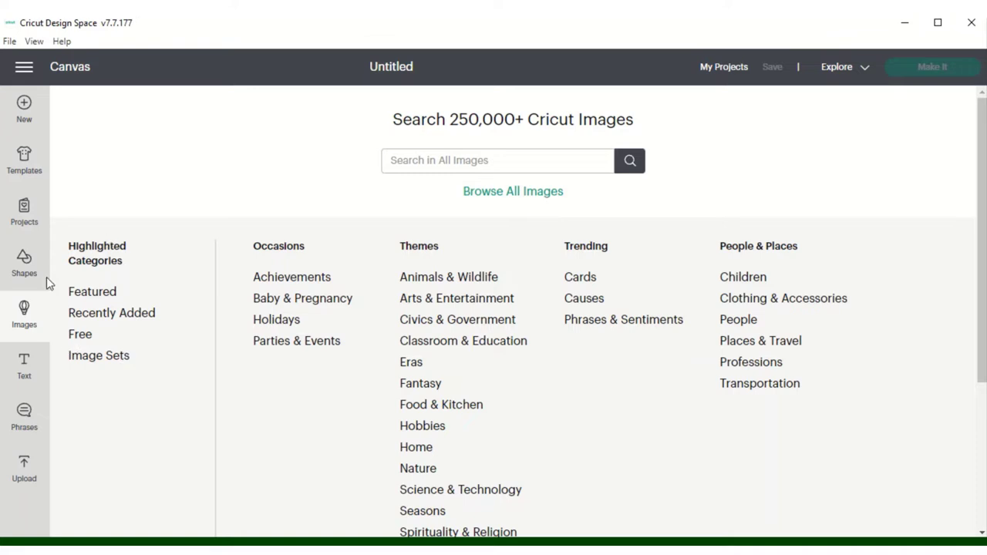
click(92, 358)
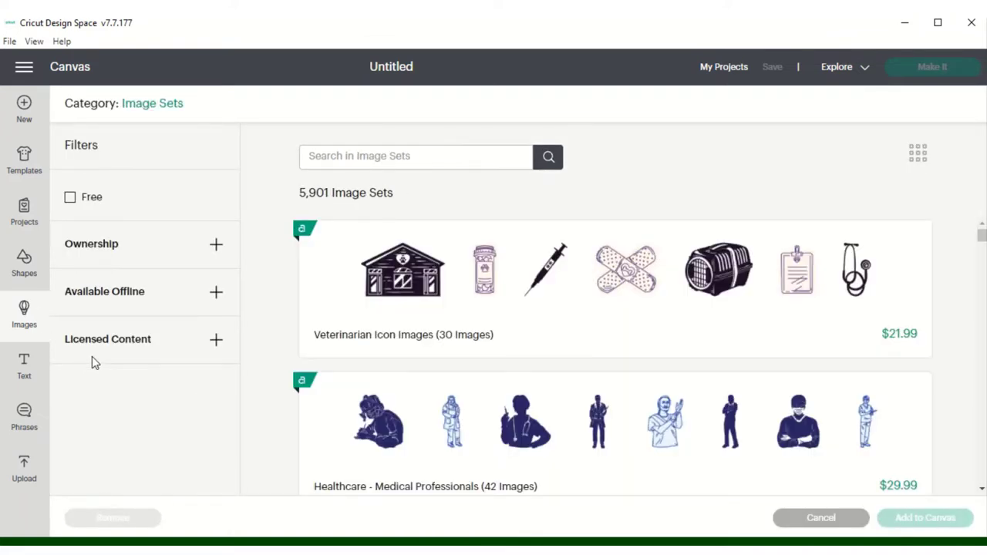
Step: Filter the image sets by Ownership to Purchased, leaving 52 sets
click(84, 256)
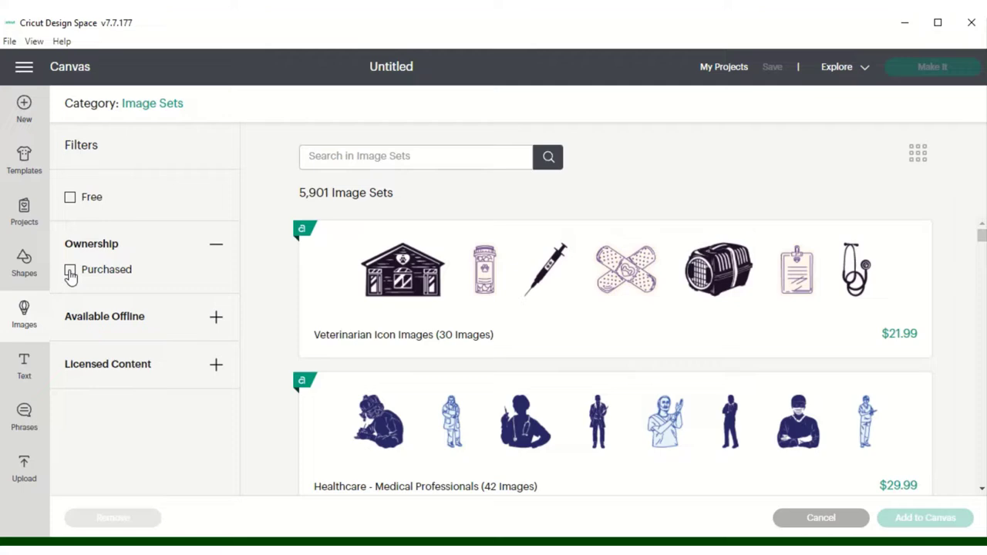
click(70, 271)
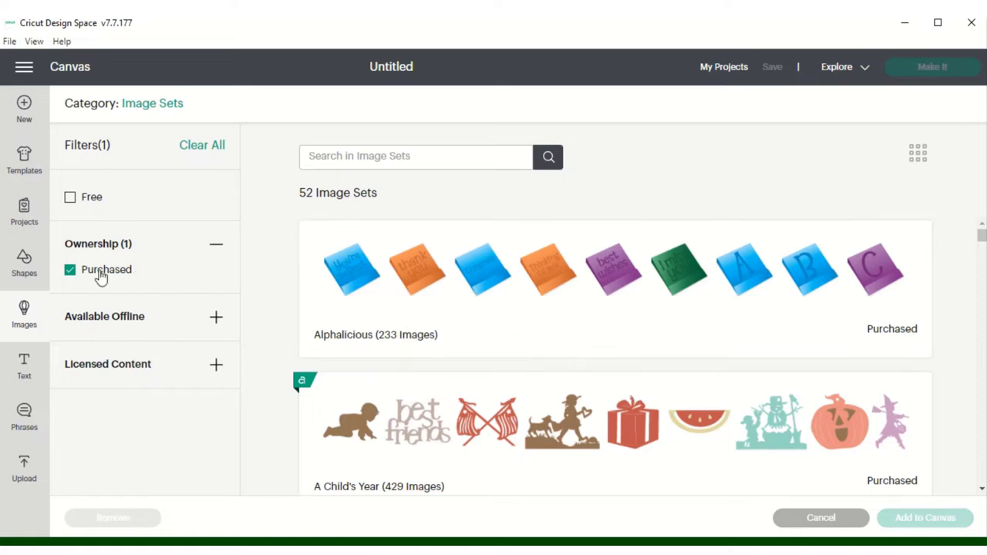
scroll(316, 349, down, 4)
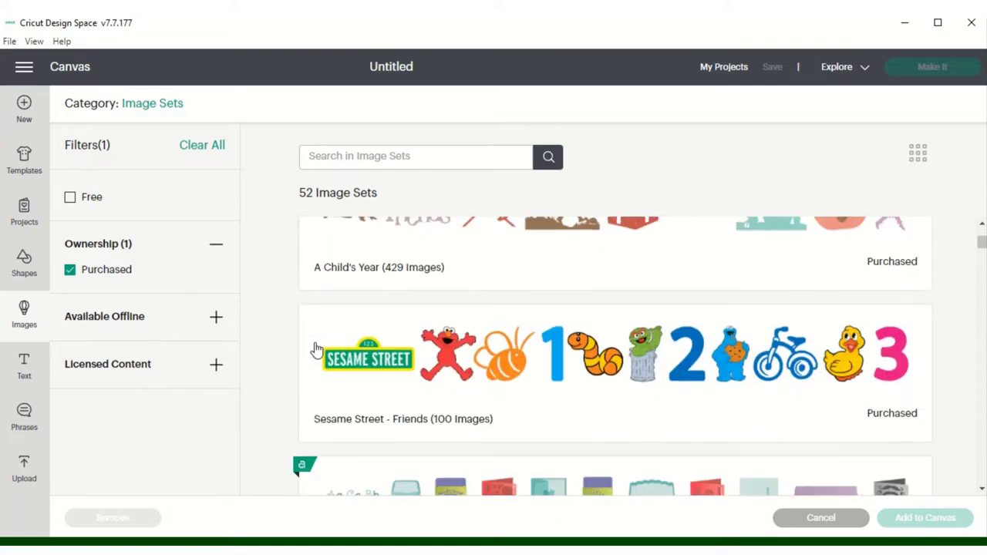
scroll(316, 350, up, 1)
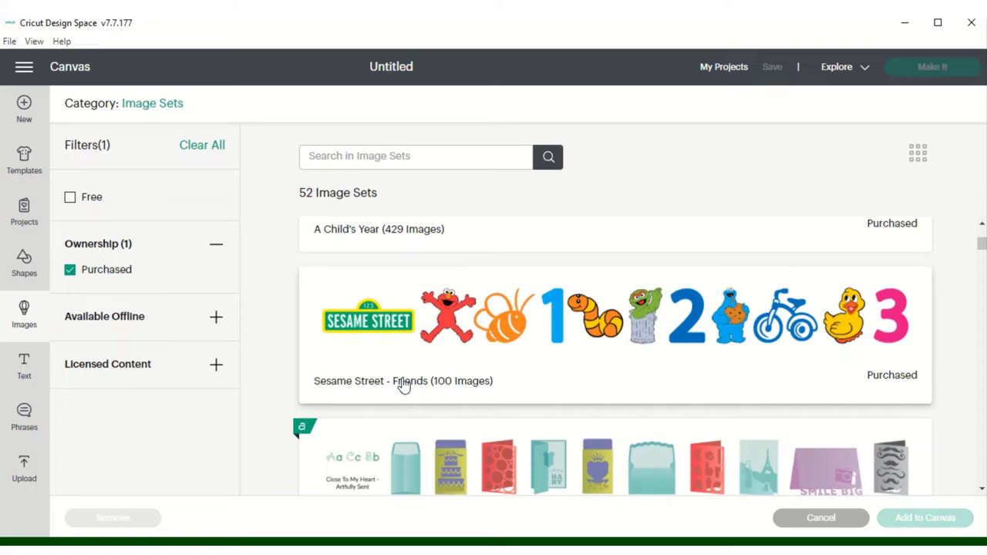
Step: Open the Sesame Street - Friends set and browse its 100 purchased images, including Cookie Monster and Grover
click(403, 384)
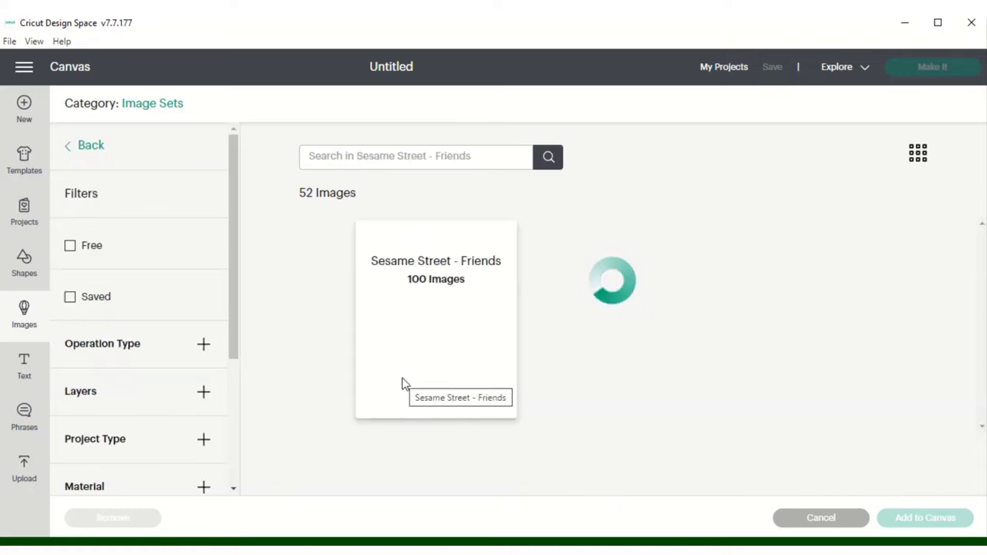
scroll(403, 384, down, 10)
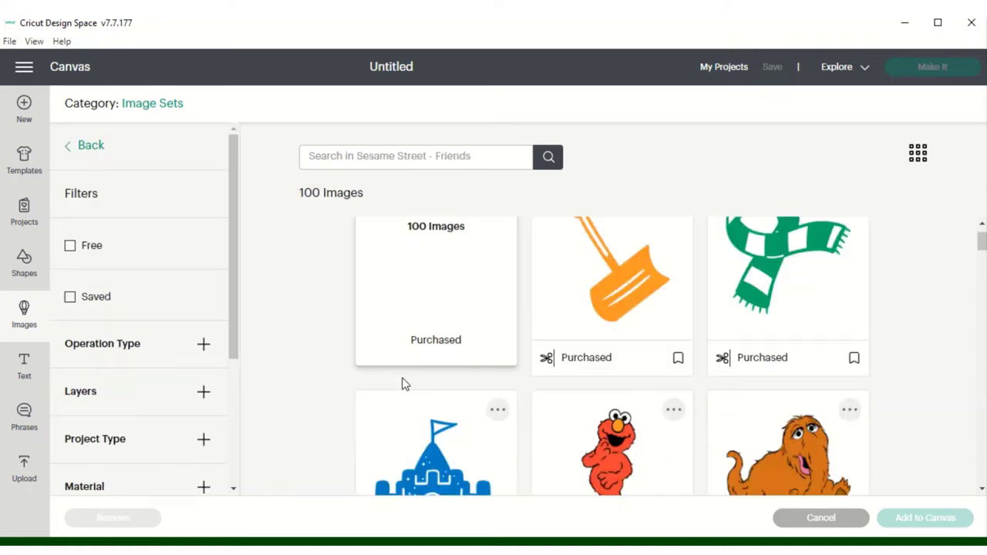
scroll(404, 384, up, 3)
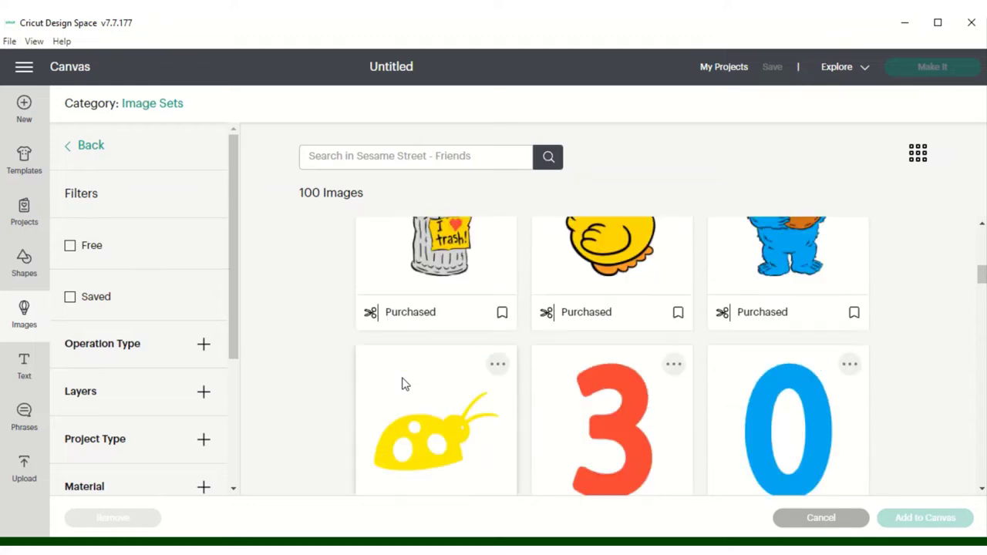
scroll(403, 383, down, 10)
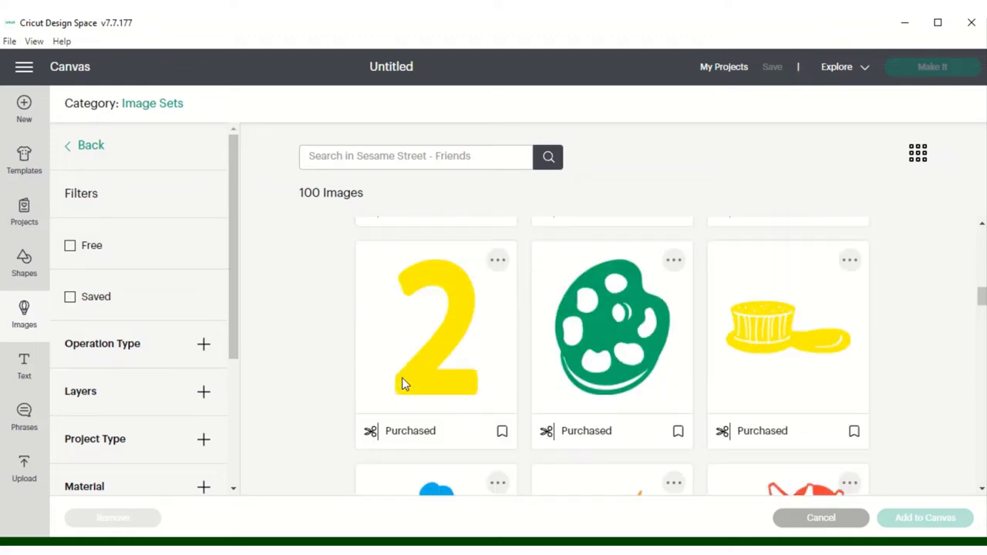
scroll(403, 384, up, 2)
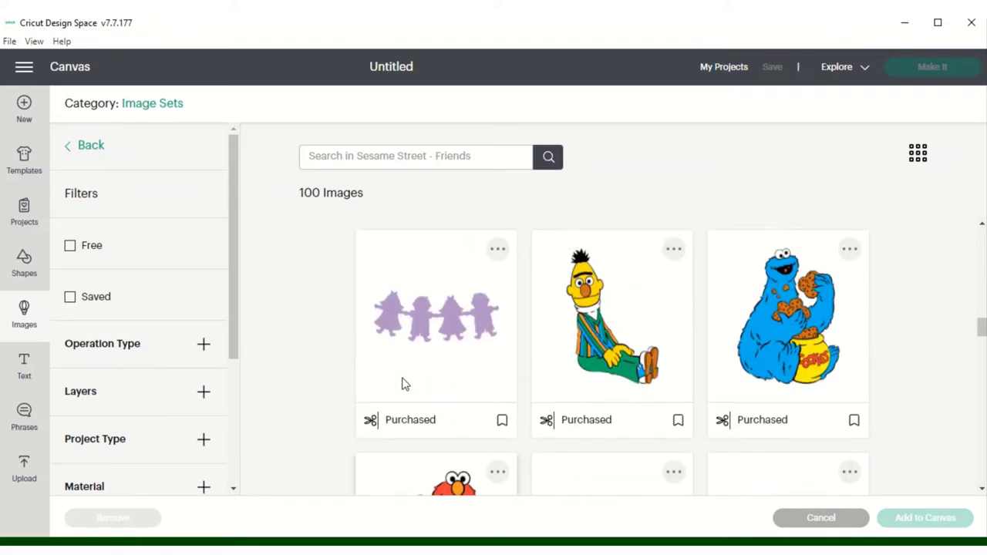
scroll(675, 418, down, 10)
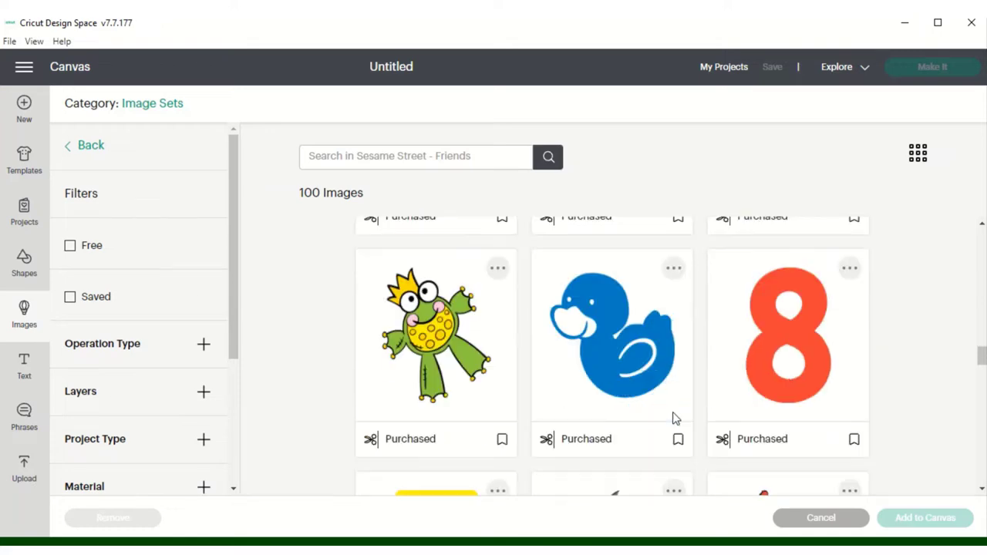
scroll(675, 419, down, 10)
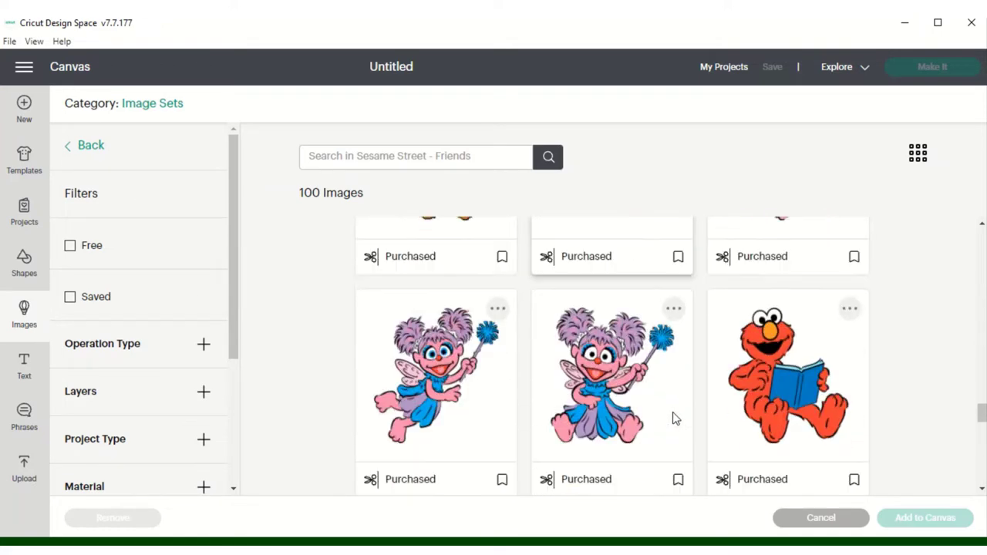
scroll(674, 418, down, 10)
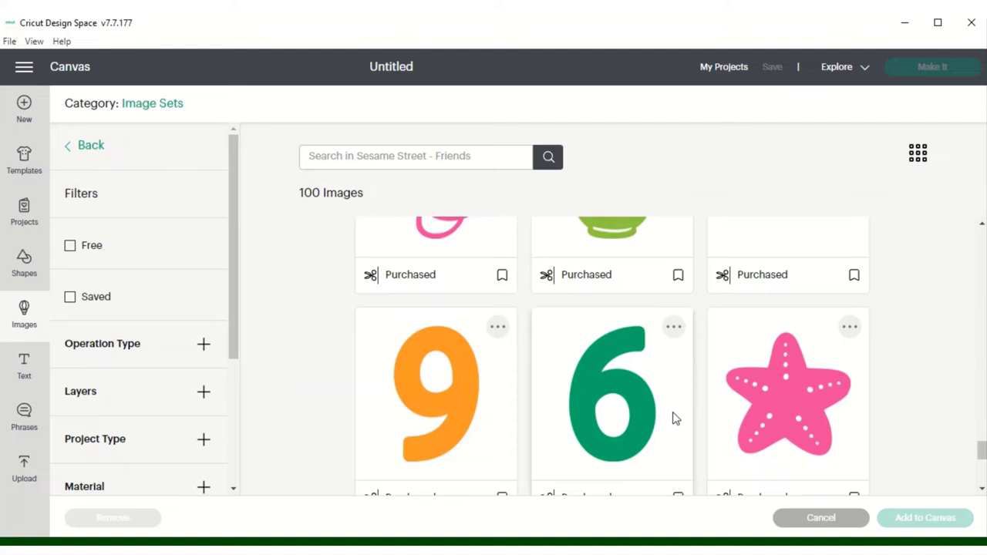
scroll(674, 417, up, 5)
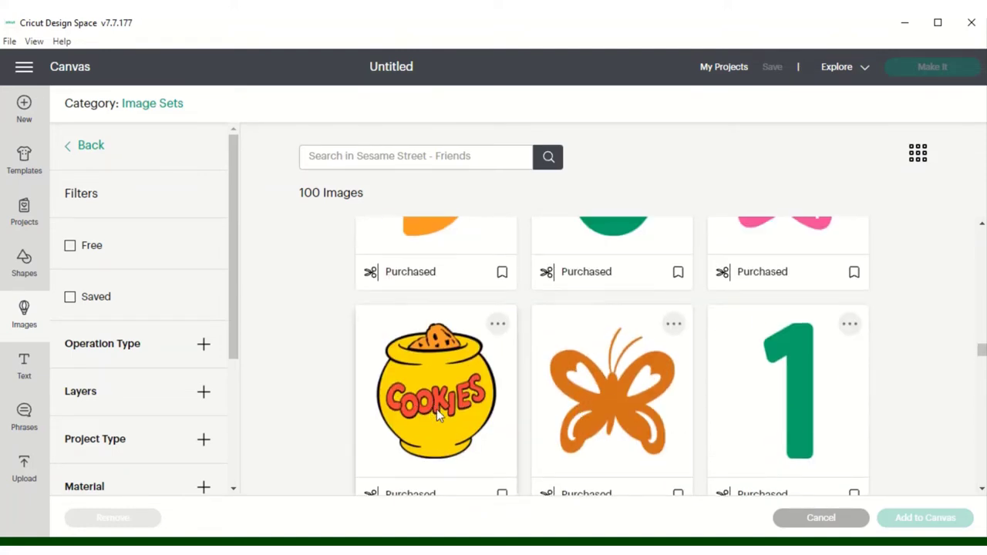
scroll(437, 411, down, 8)
scroll(436, 415, down, 2)
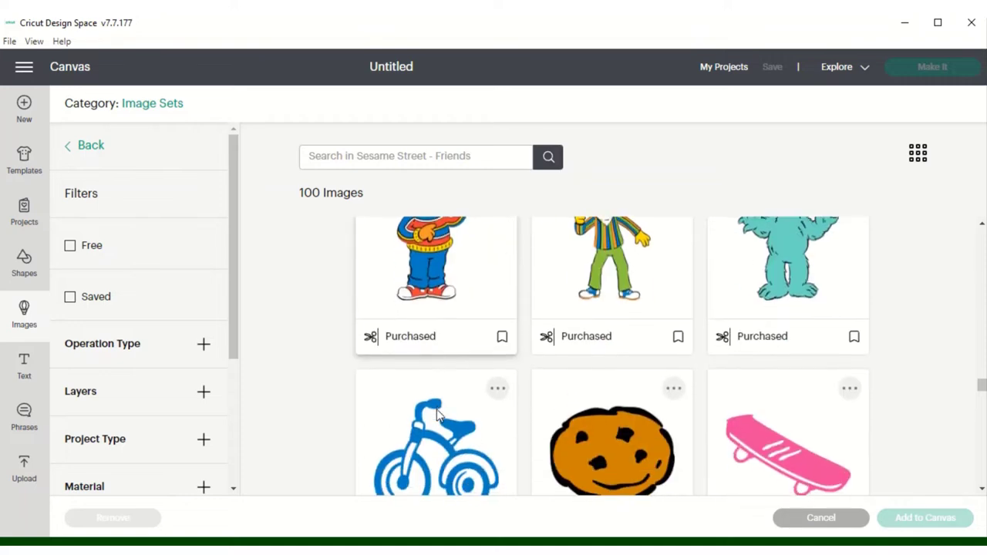
scroll(437, 415, up, 1)
scroll(437, 415, down, 2)
scroll(437, 415, down, 3)
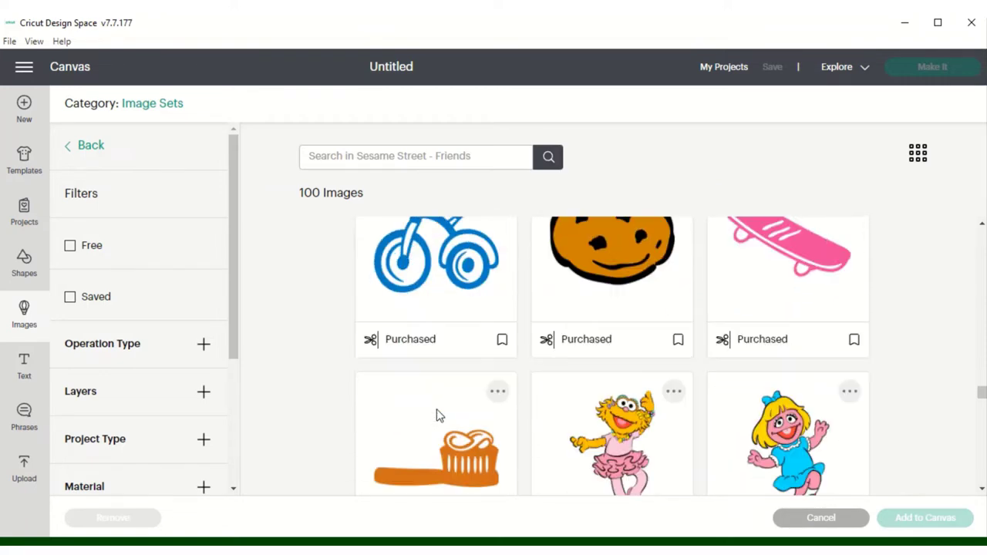
scroll(437, 414, up, 2)
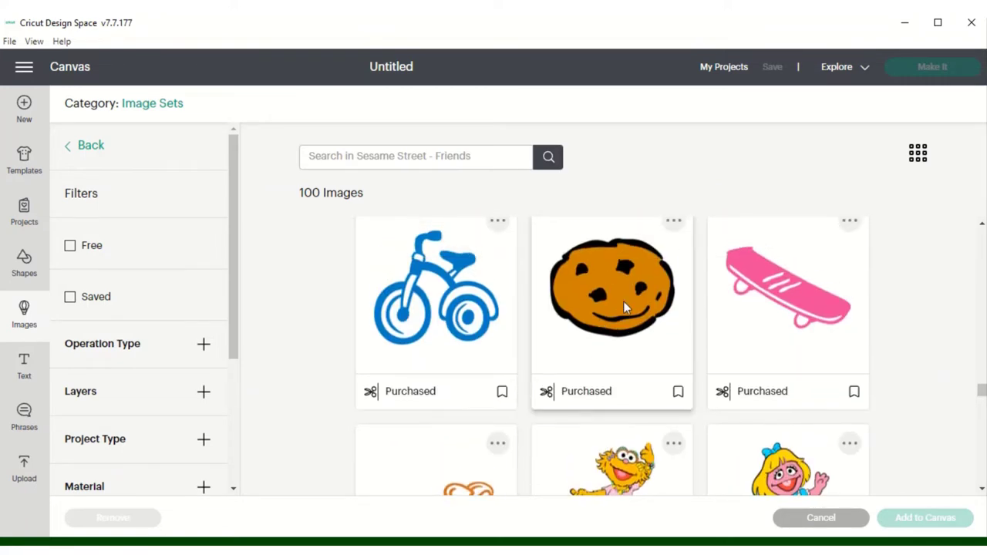
scroll(594, 299, down, 5)
scroll(594, 299, up, 1)
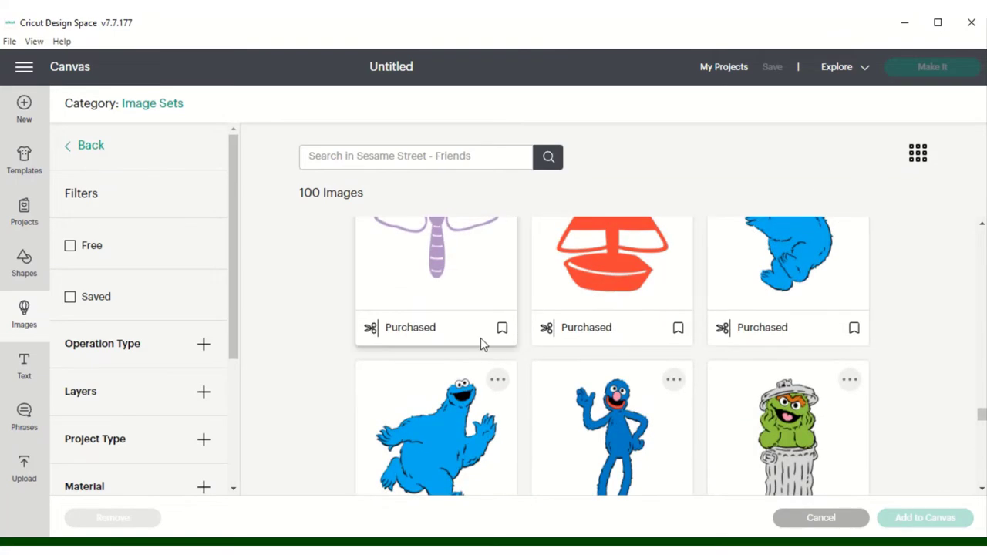
scroll(452, 429, down, 2)
scroll(452, 429, up, 4)
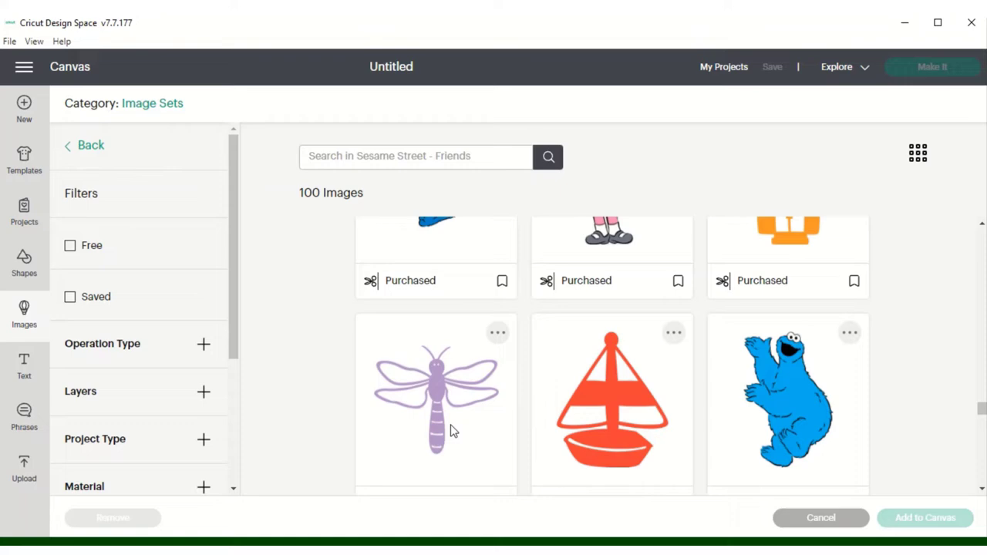
scroll(452, 429, down, 3)
scroll(452, 429, down, 10)
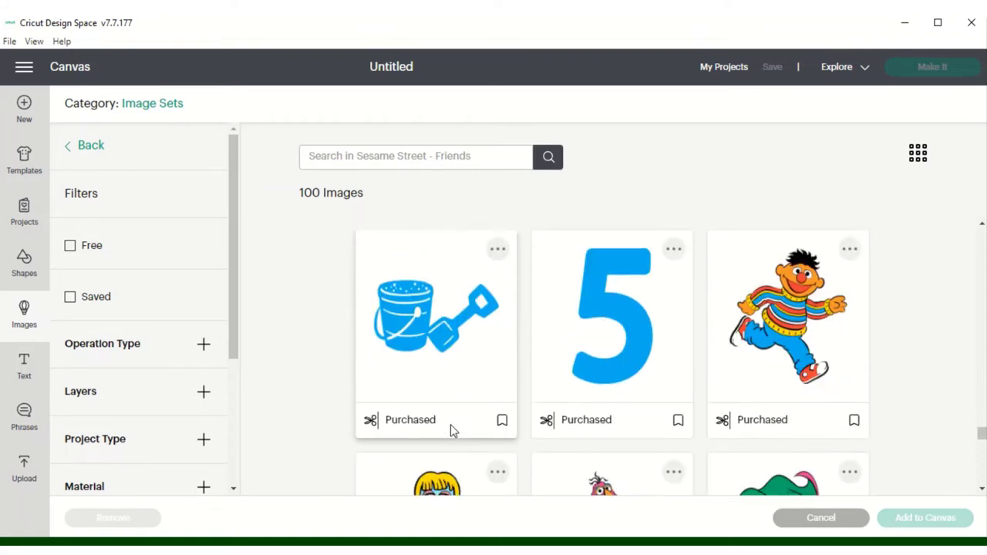
scroll(452, 432, down, 10)
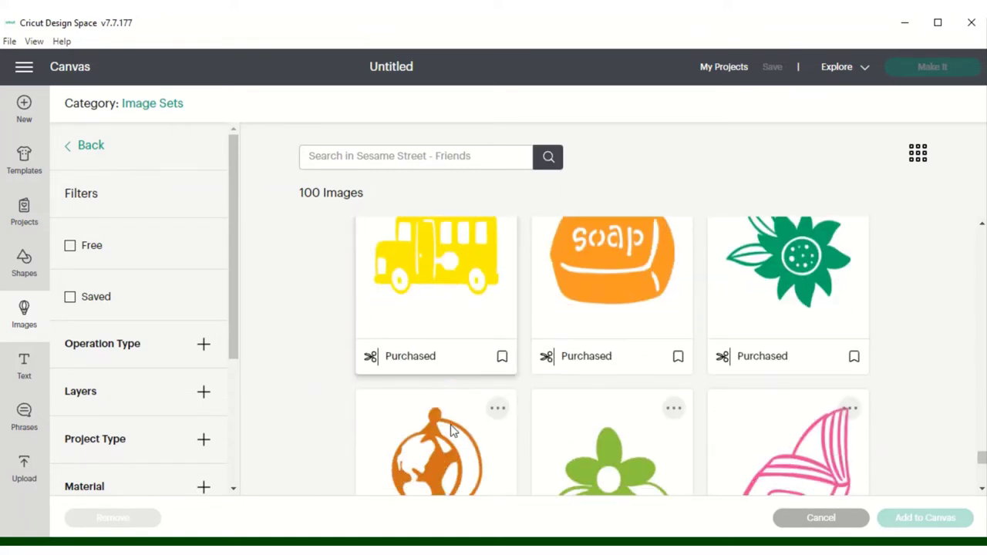
scroll(452, 432, down, 3)
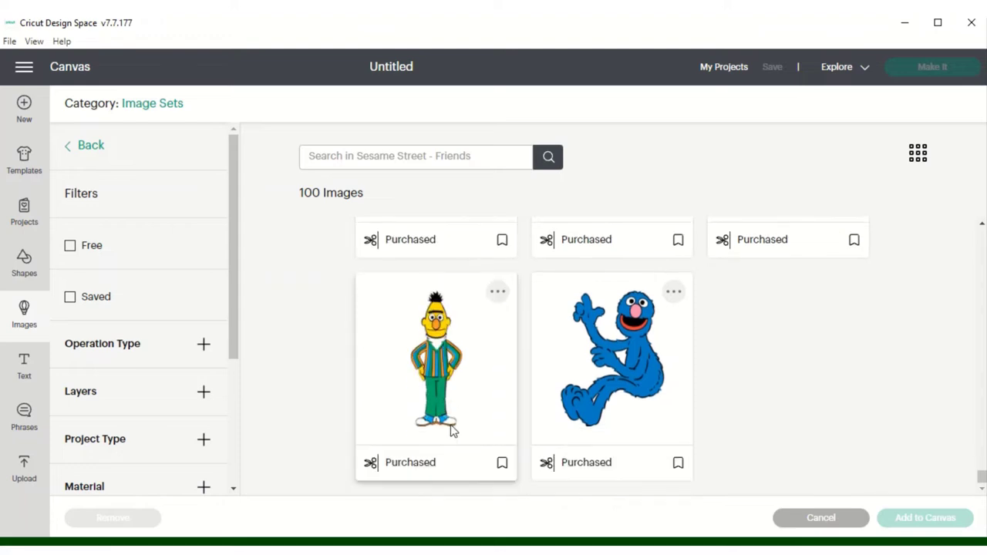
scroll(452, 432, up, 2)
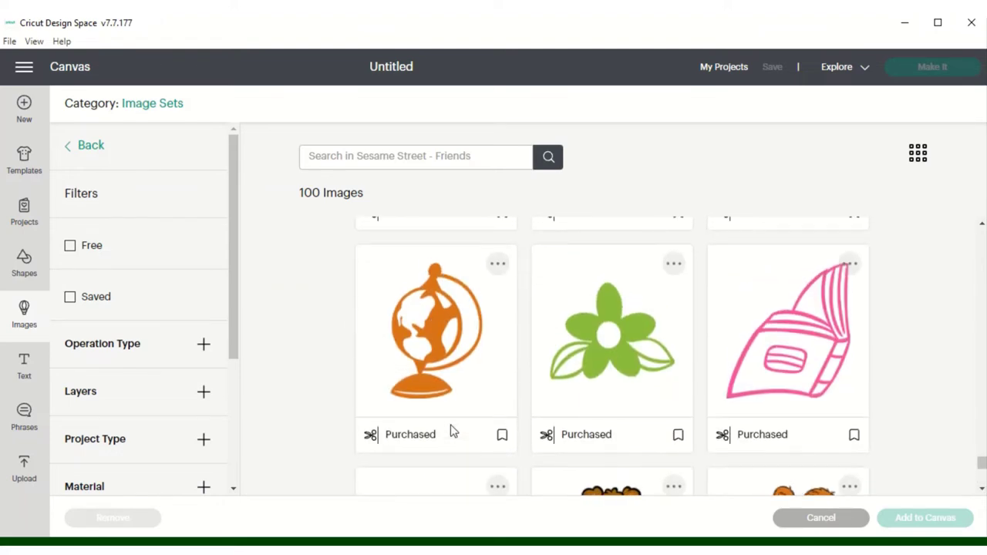
scroll(454, 431, up, 15)
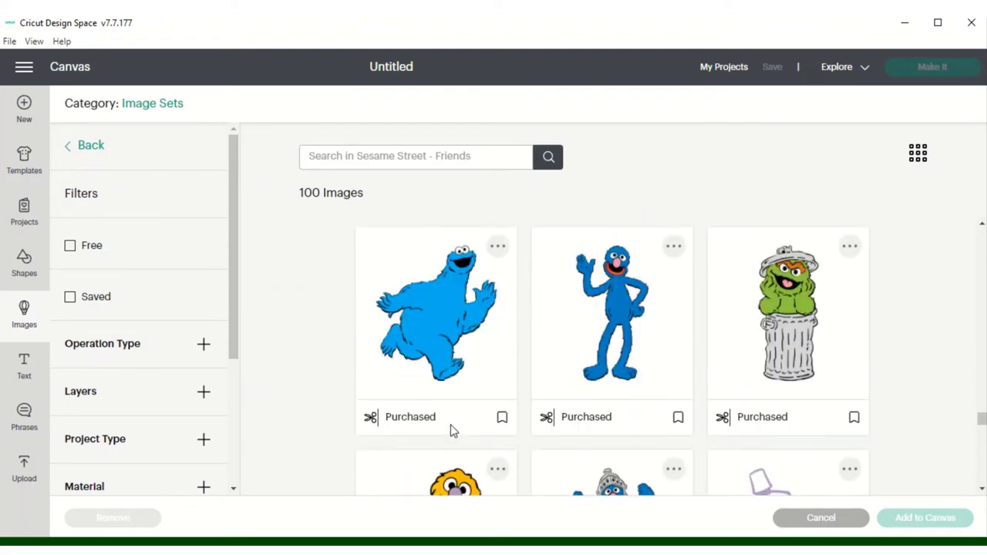
scroll(450, 424, up, 10)
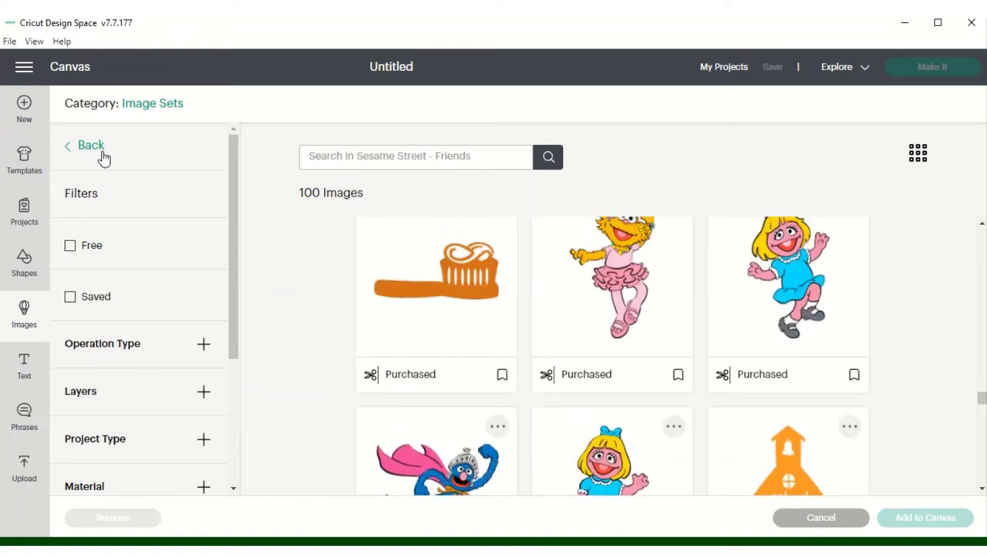
Step: Return to Image Sets and reapply the Purchased ownership filter, listing 52 sets from Alphalicious
click(143, 113)
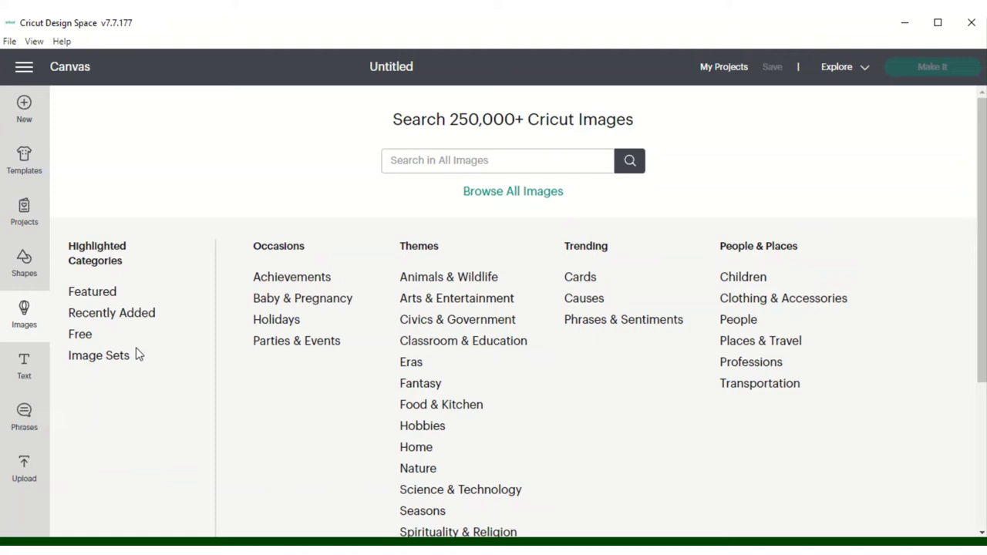
click(118, 359)
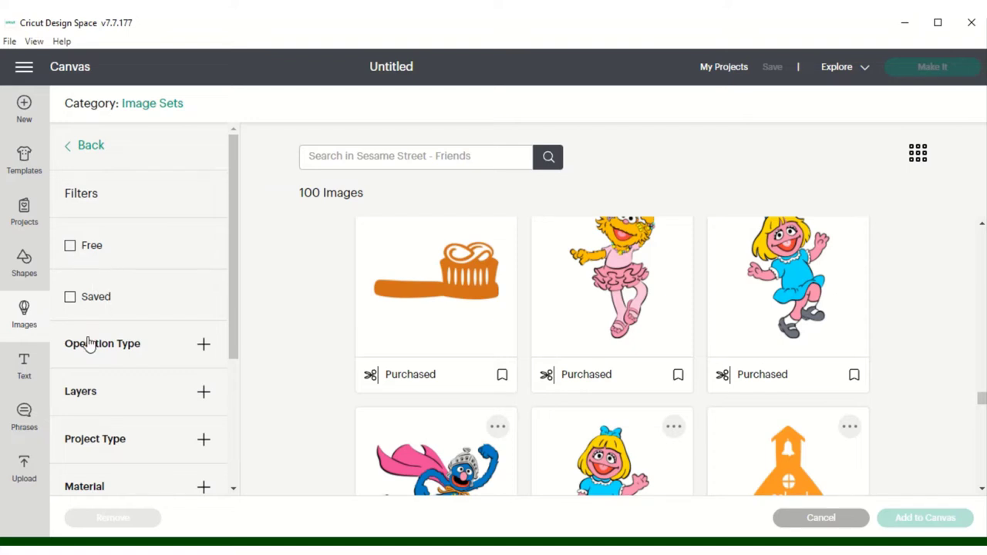
scroll(114, 363, down, 3)
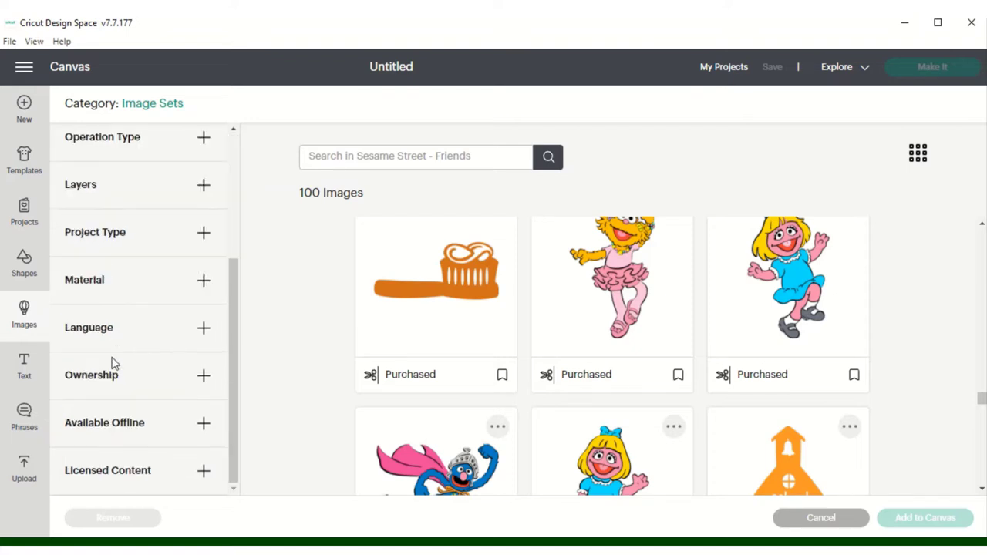
click(101, 376)
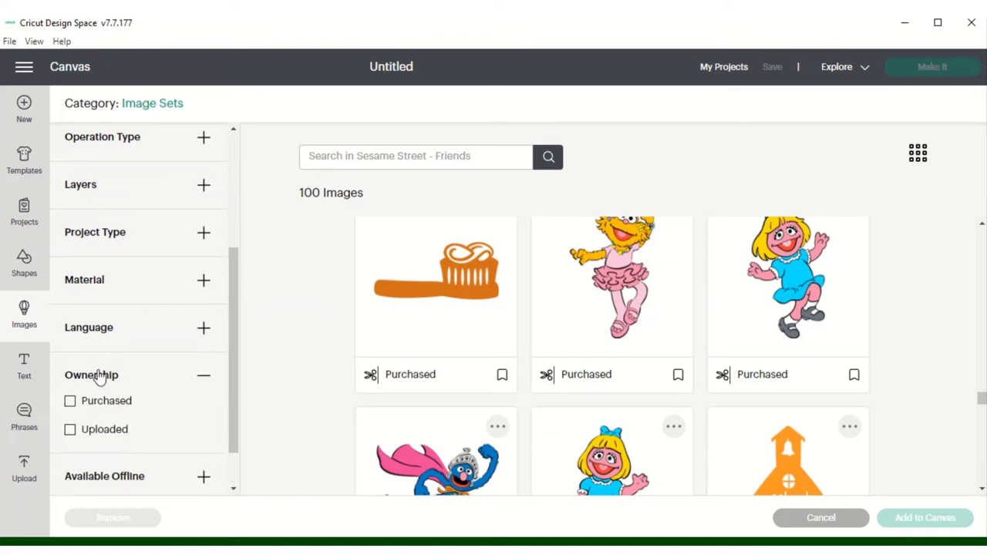
click(70, 403)
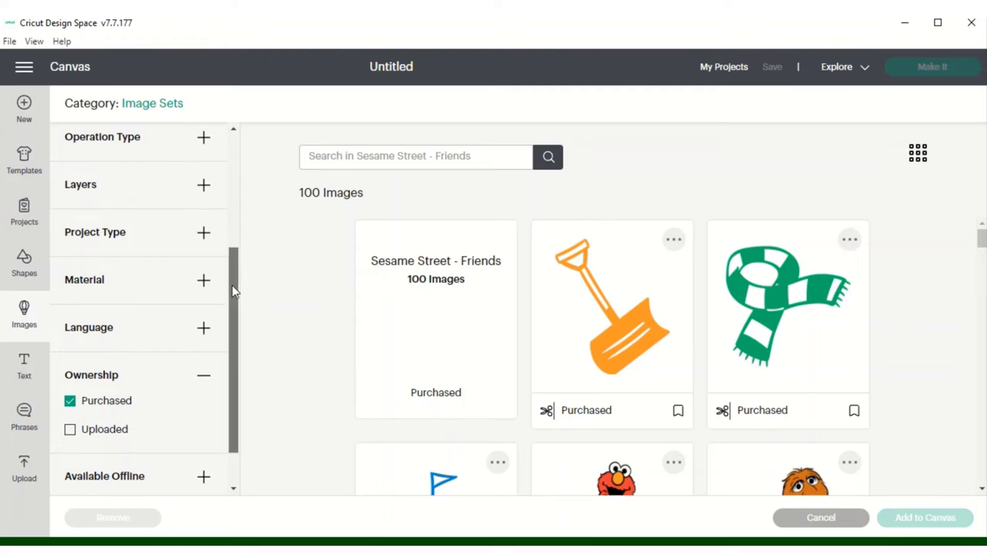
drag(234, 291, 225, 61)
click(93, 146)
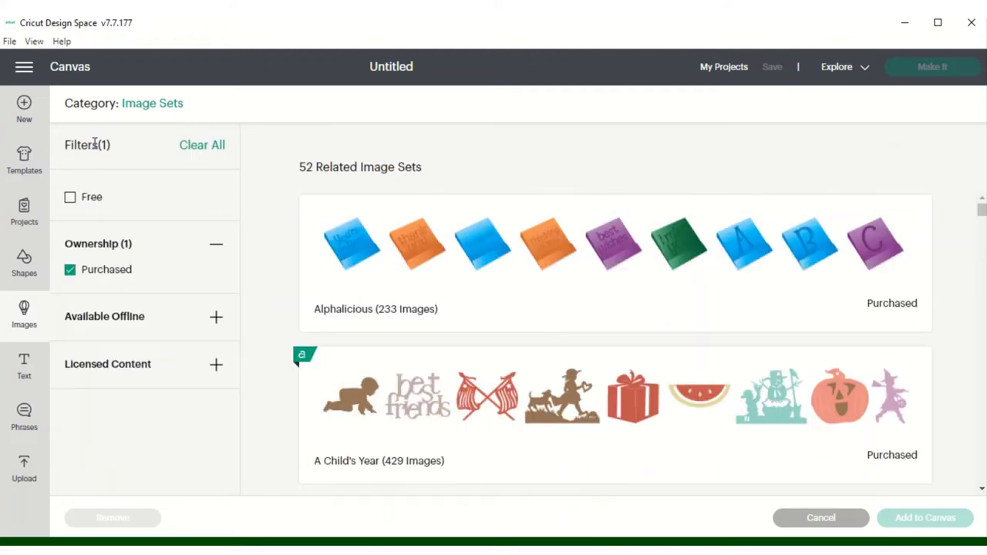
scroll(760, 399, down, 4)
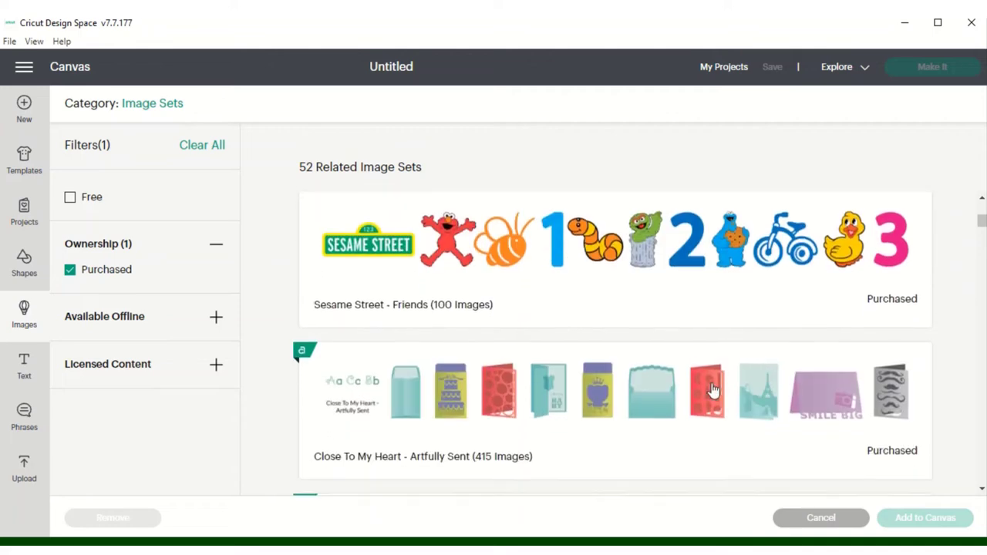
scroll(619, 445, down, 5)
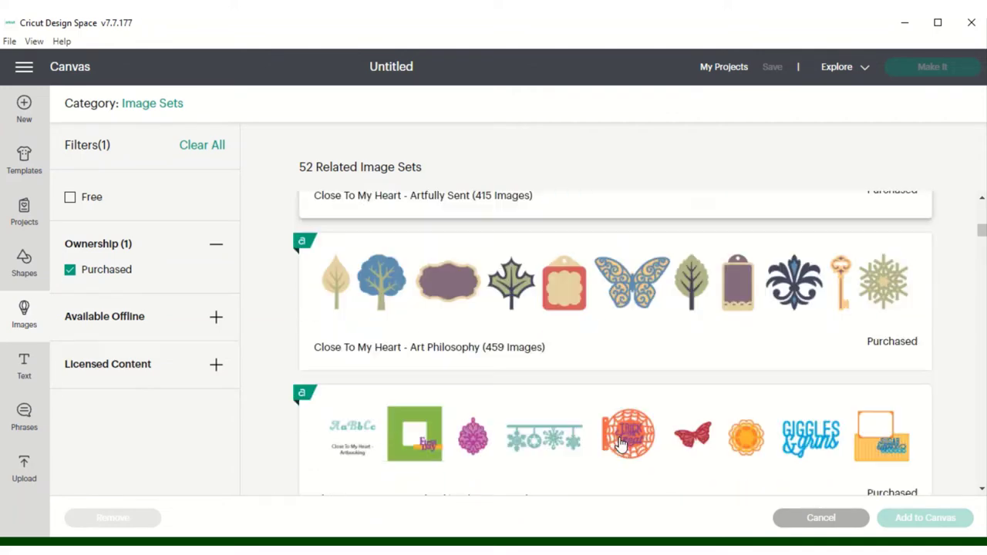
scroll(621, 445, down, 2)
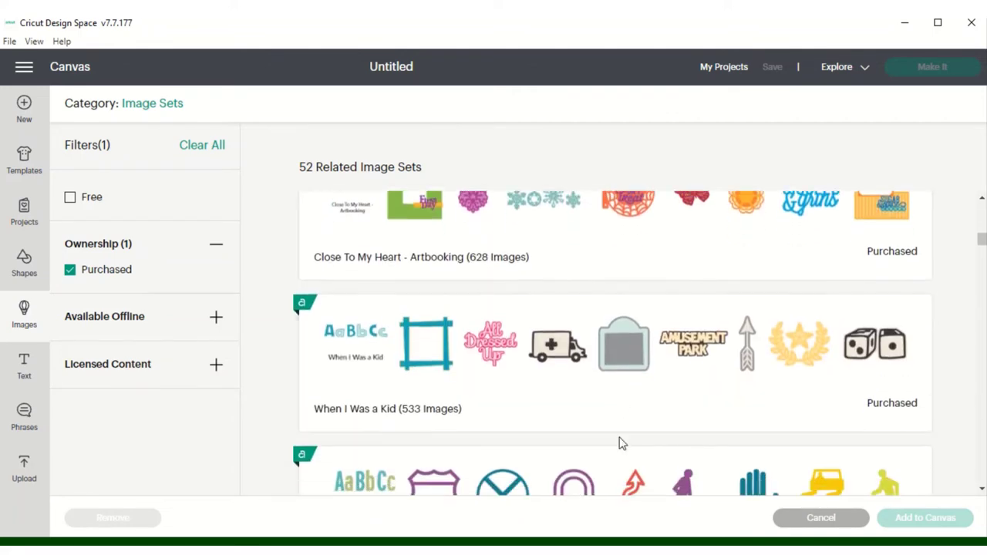
scroll(621, 444, down, 3)
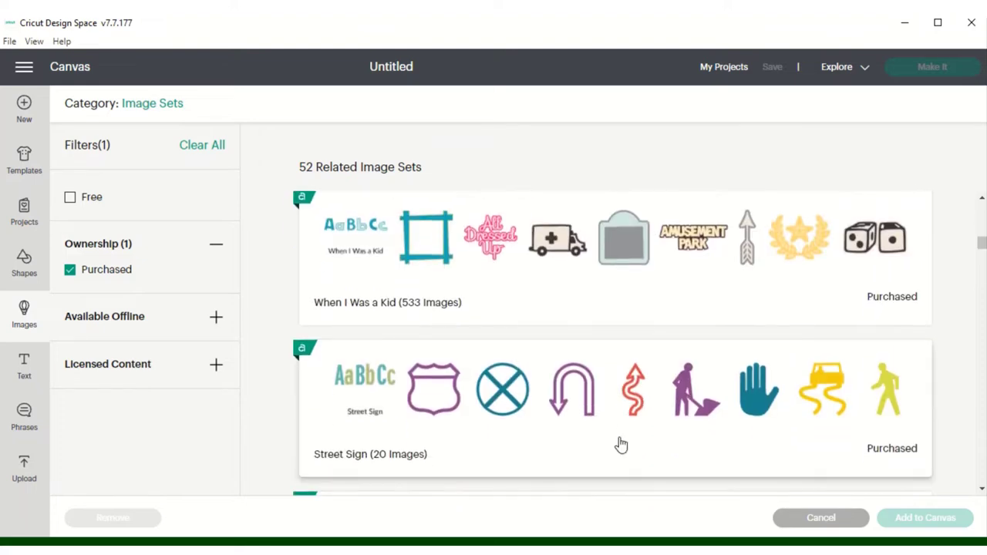
scroll(621, 445, down, 20)
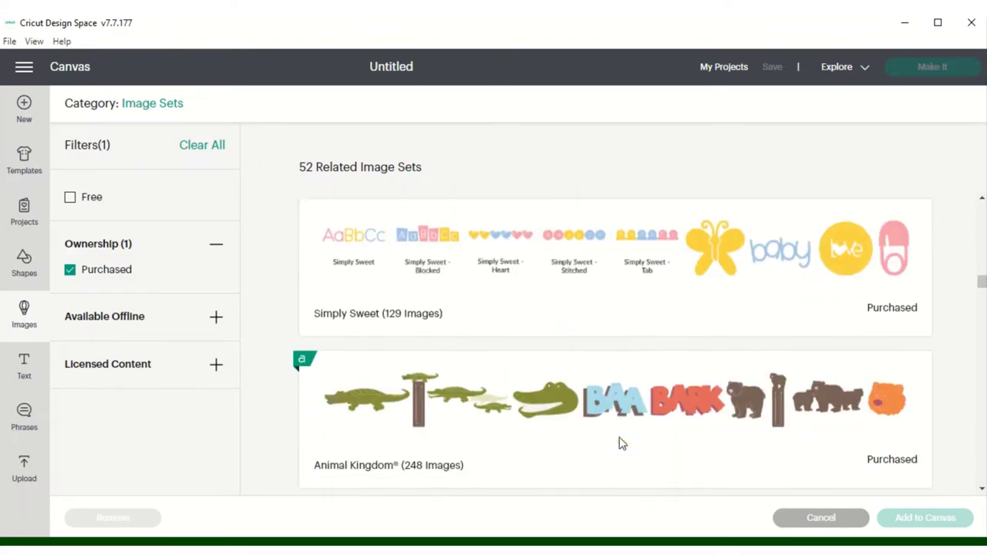
scroll(621, 445, down, 12)
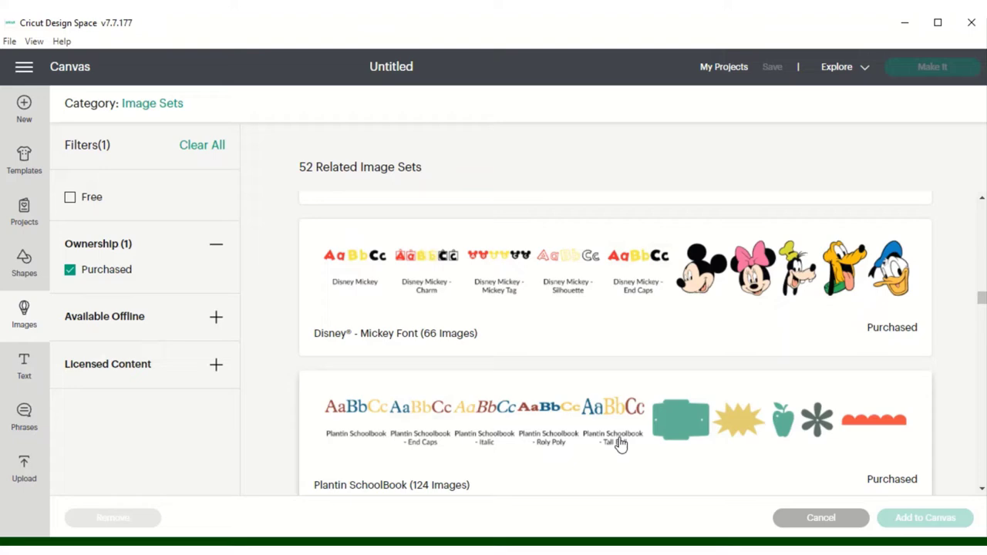
scroll(621, 445, down, 8)
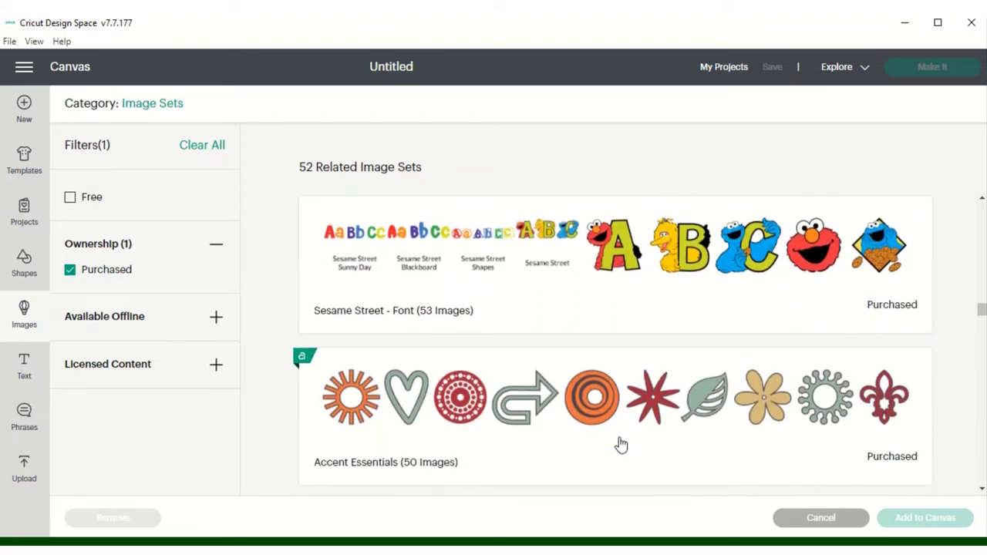
scroll(620, 445, down, 10)
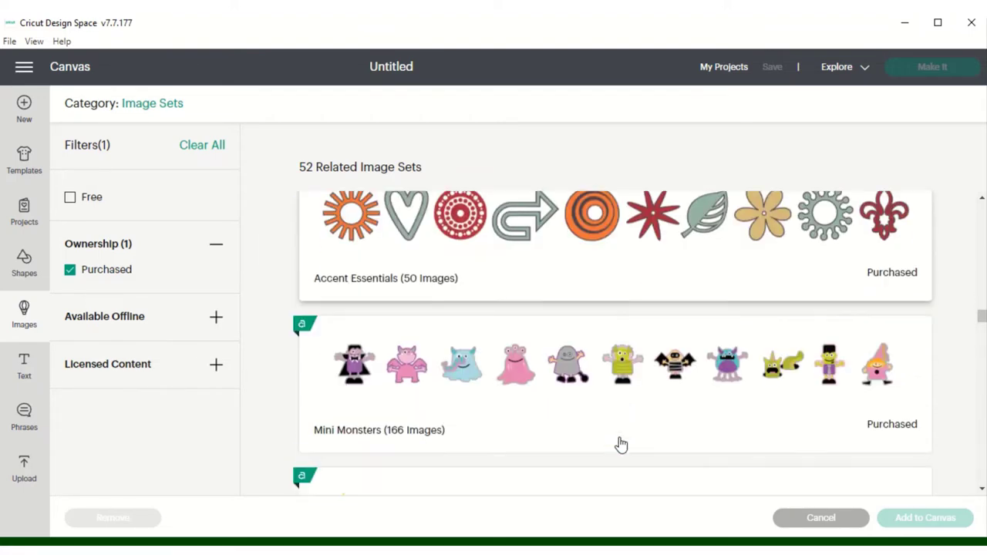
scroll(621, 445, down, 10)
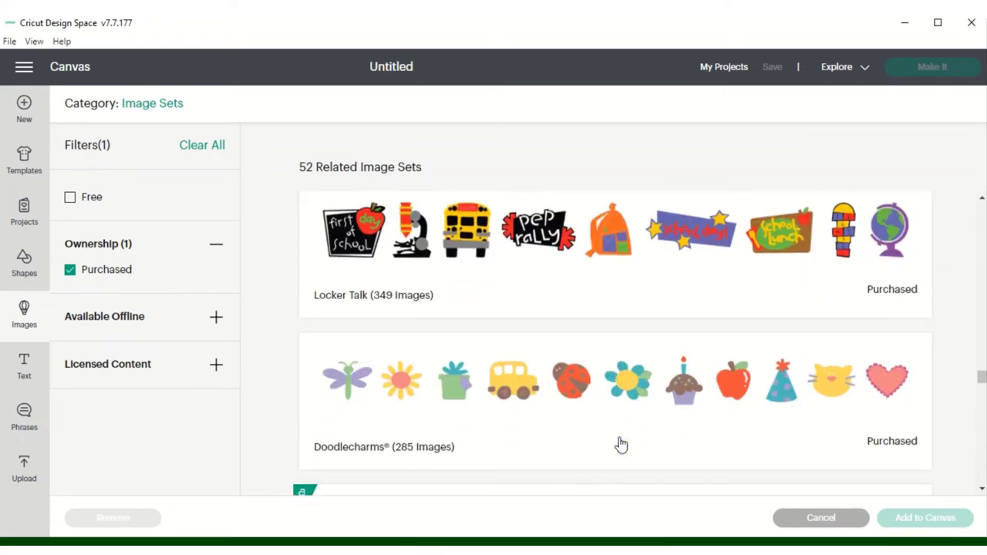
scroll(621, 445, down, 3)
scroll(621, 445, up, 1)
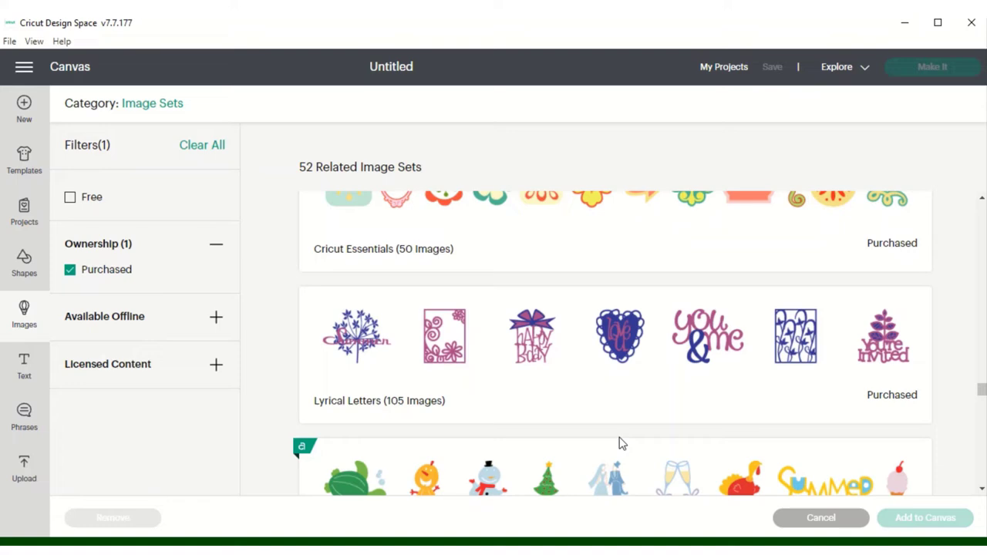
scroll(621, 445, down, 4)
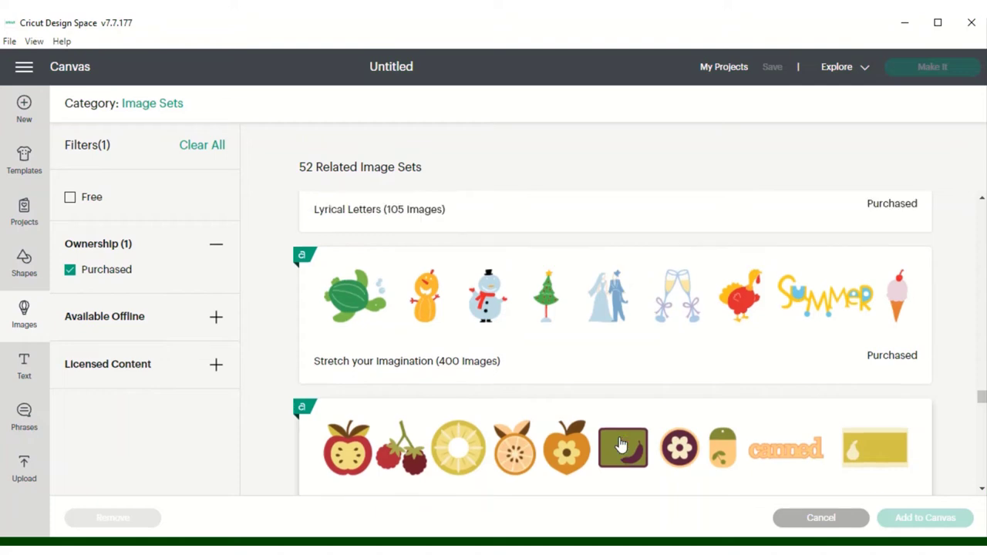
scroll(621, 445, up, 5)
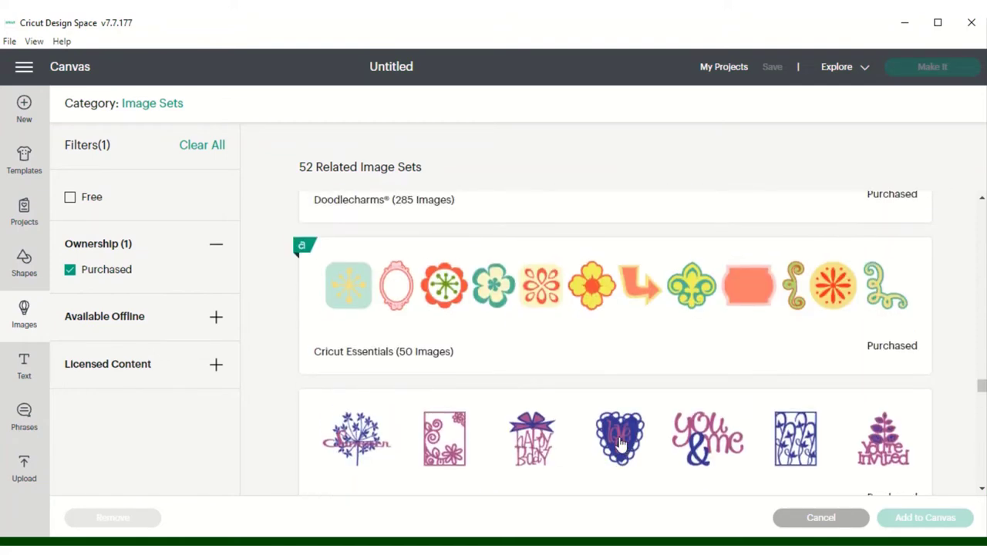
scroll(621, 445, down, 12)
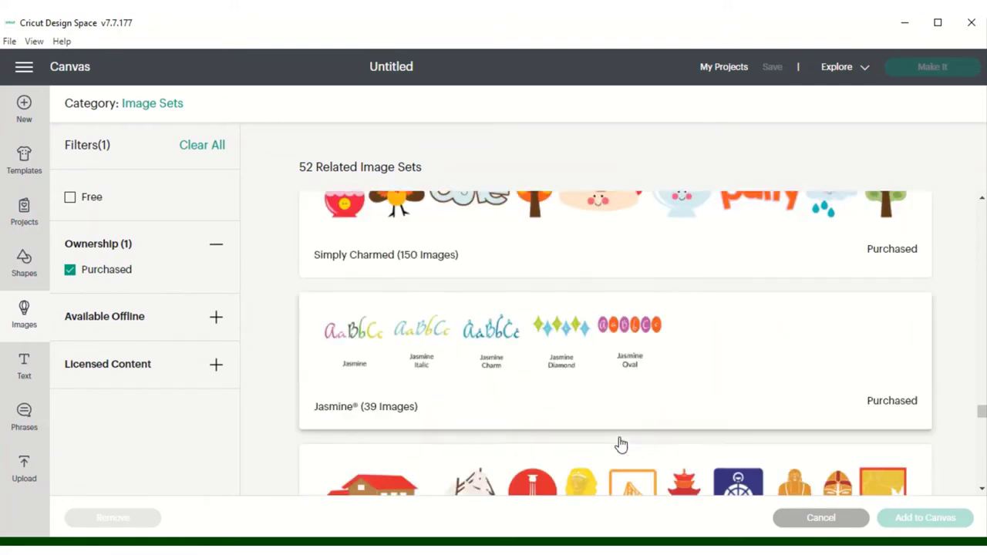
scroll(621, 445, down, 4)
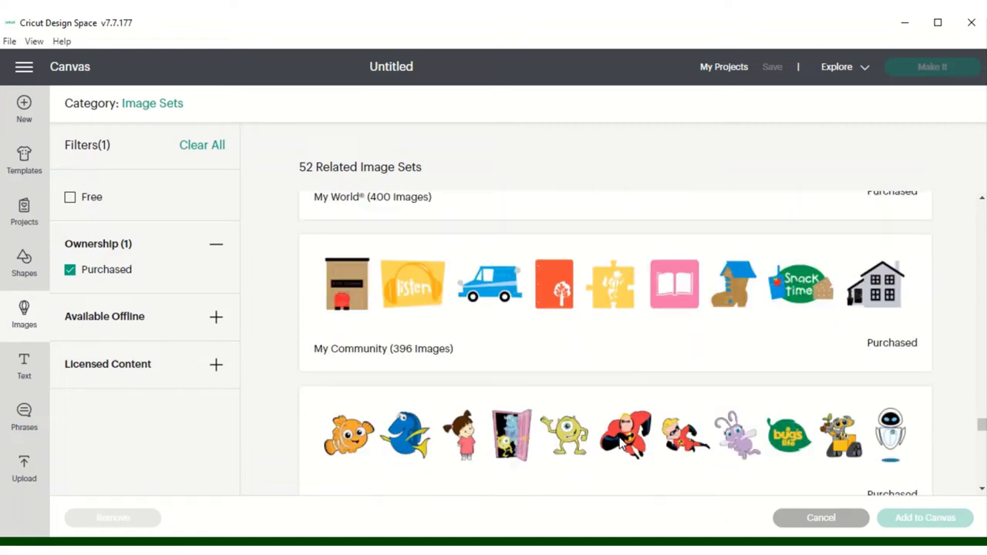
scroll(623, 445, down, 6)
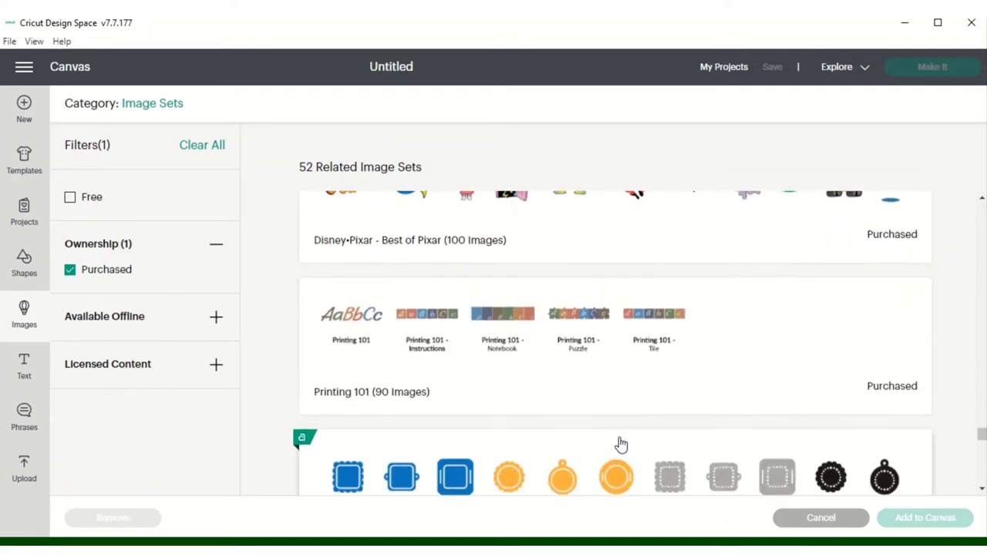
scroll(621, 445, down, 3)
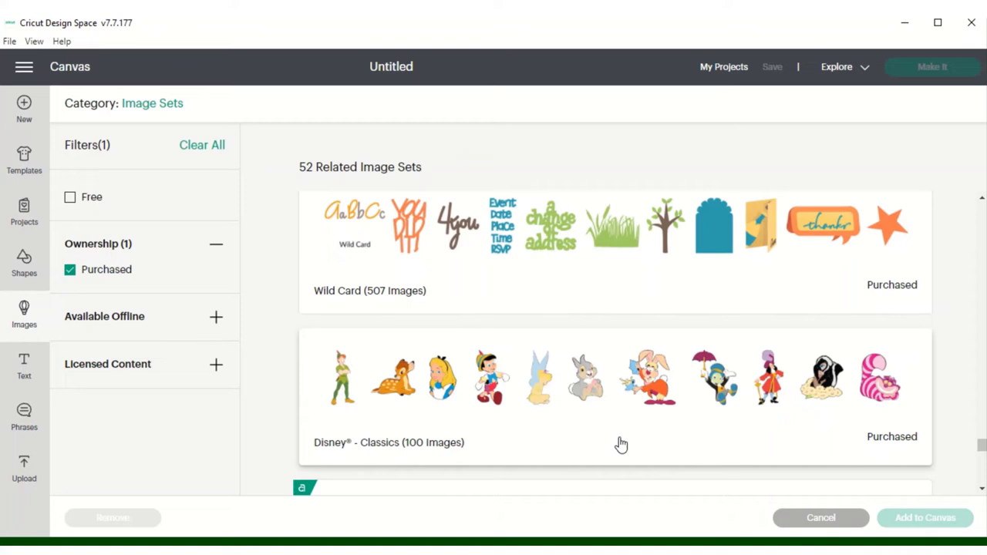
scroll(621, 445, down, 1)
Step: Scroll the purchased sets list to find Nickelodeon - SpongeBob SquarePants (100 Images)
scroll(620, 445, up, 1)
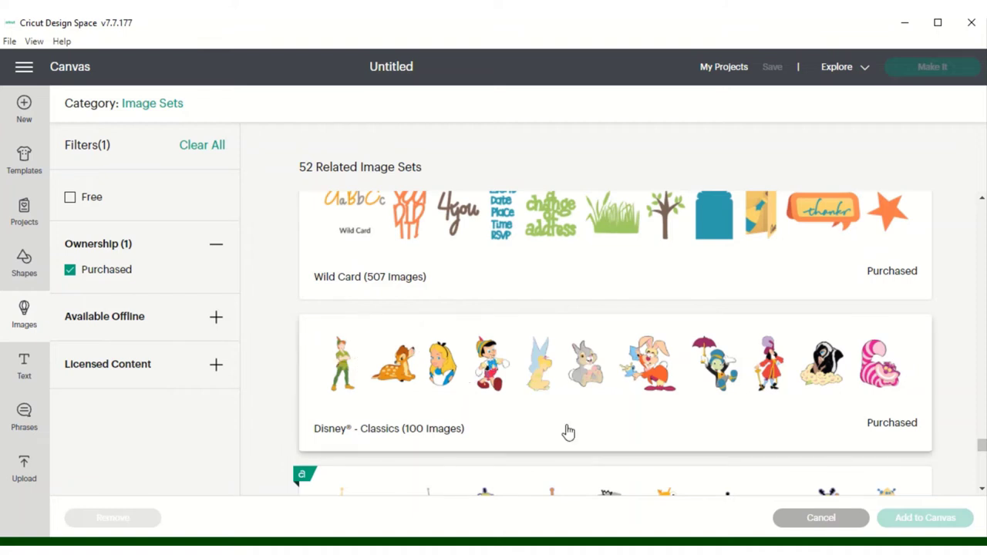
scroll(717, 334, up, 1)
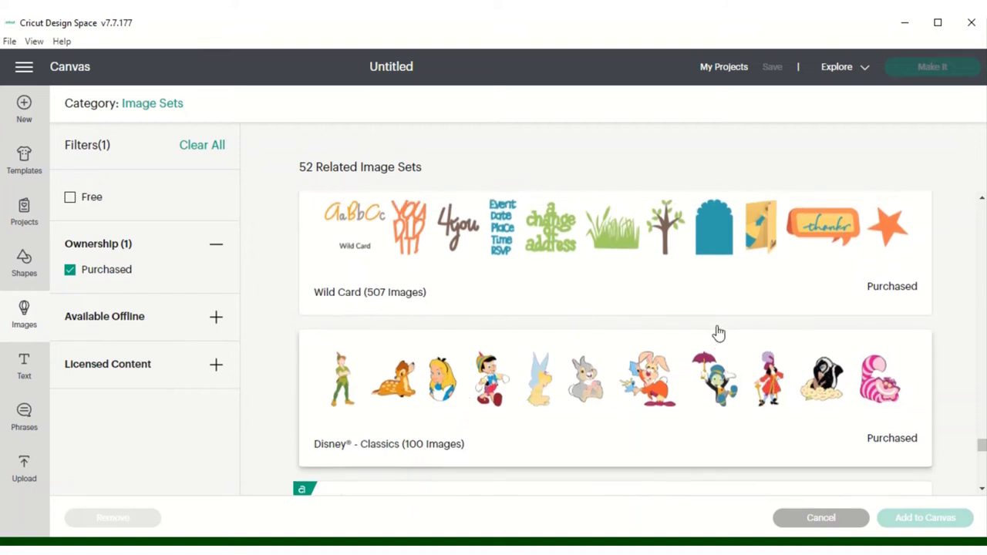
scroll(717, 331, up, 1)
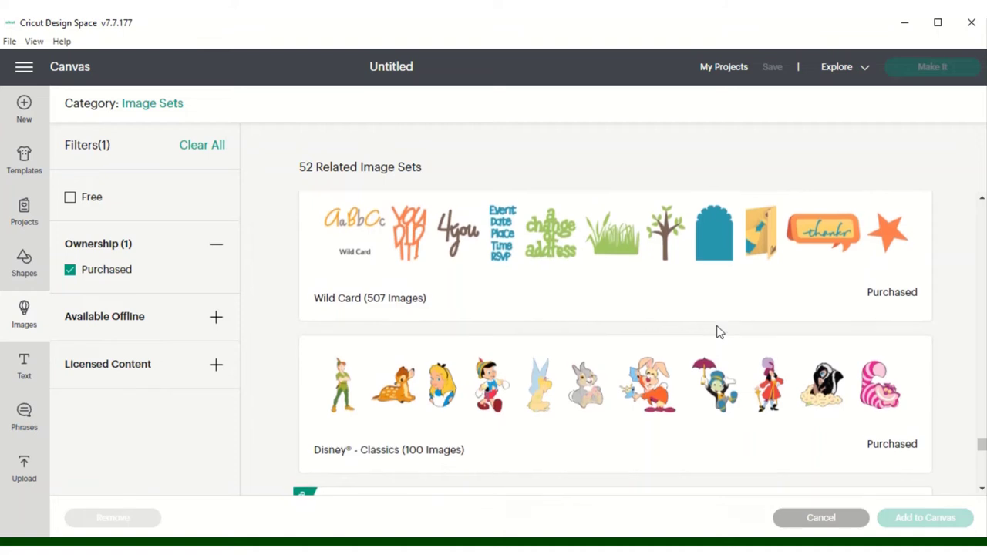
scroll(717, 332, down, 1)
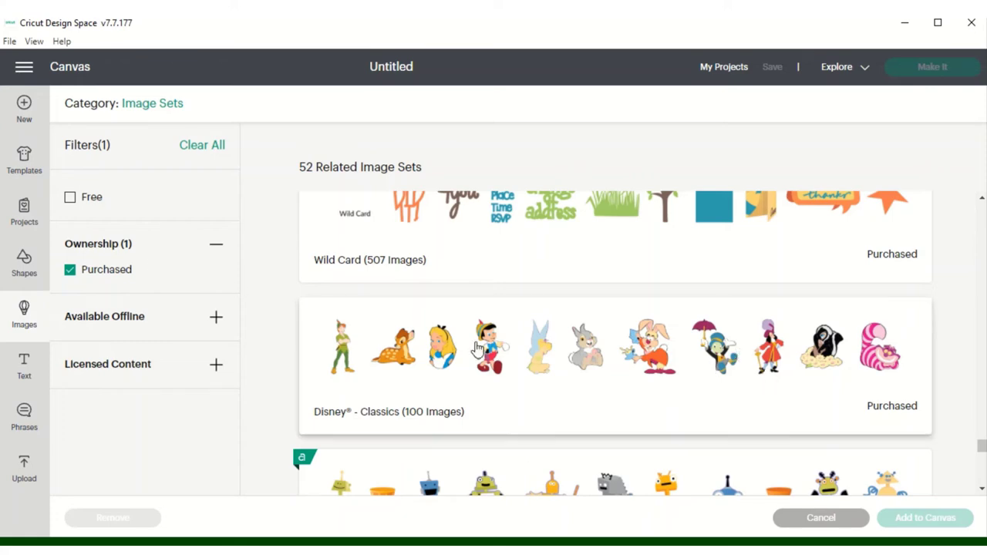
scroll(478, 349, down, 1)
scroll(477, 350, down, 5)
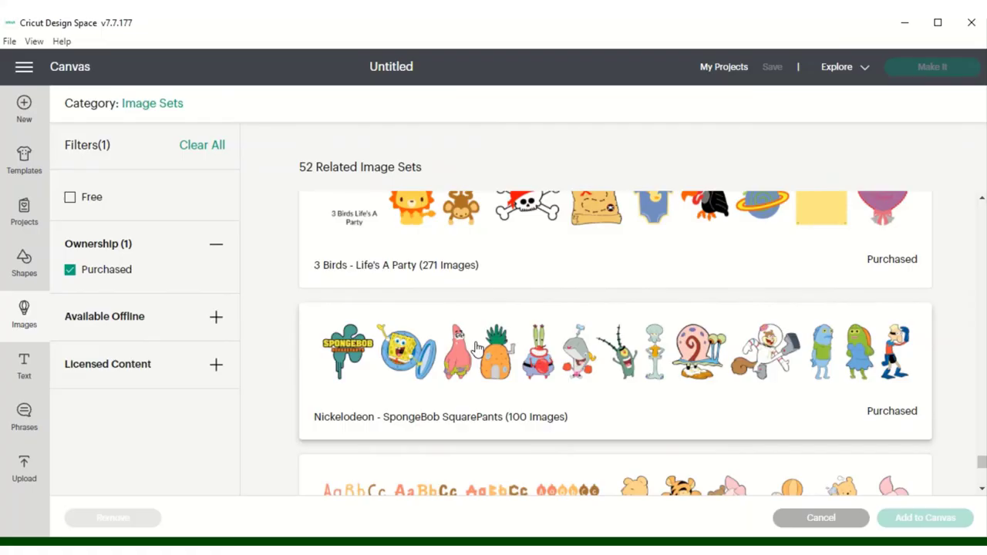
scroll(477, 350, down, 5)
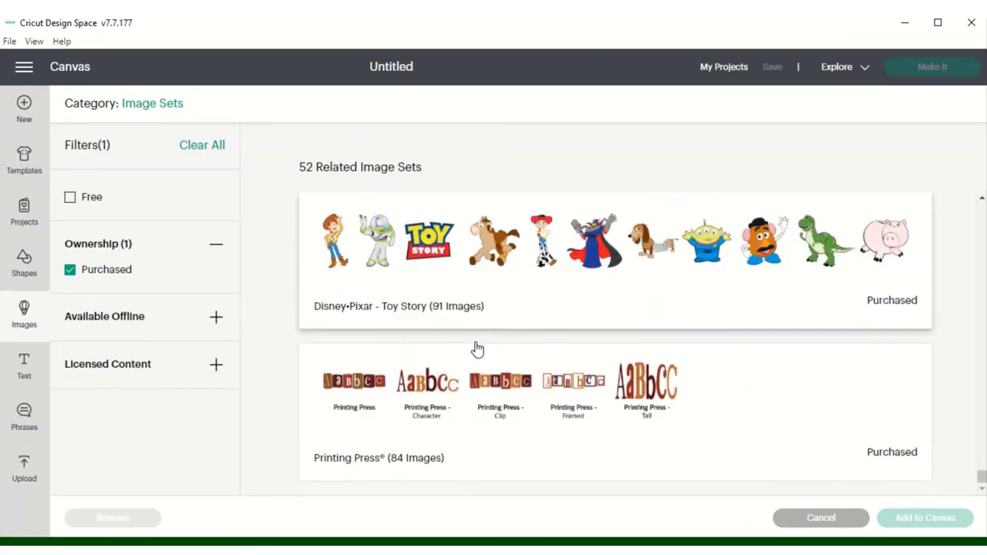
scroll(477, 350, up, 4)
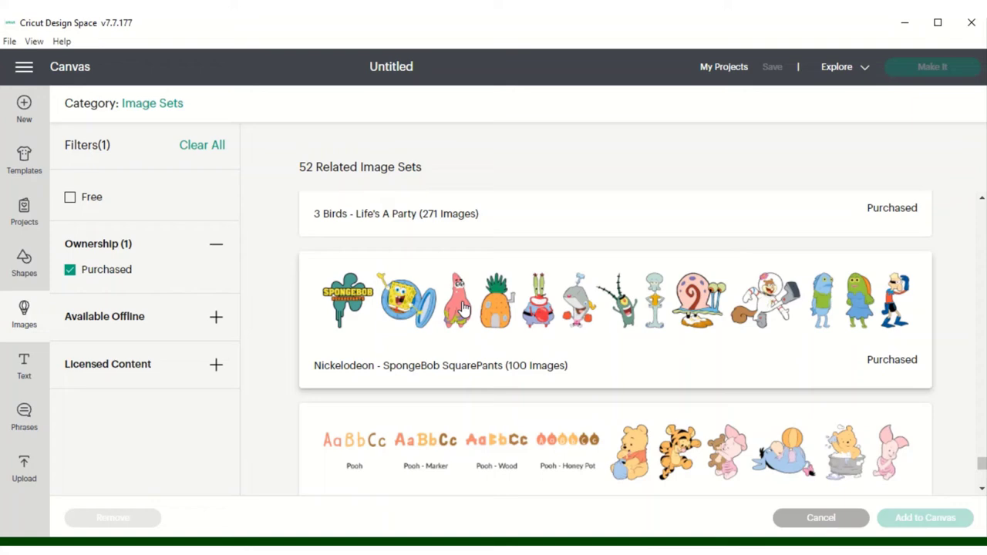
Step: Open the Nickelodeon - SpongeBob SquarePants set and browse all 100 of its purchased images
click(462, 307)
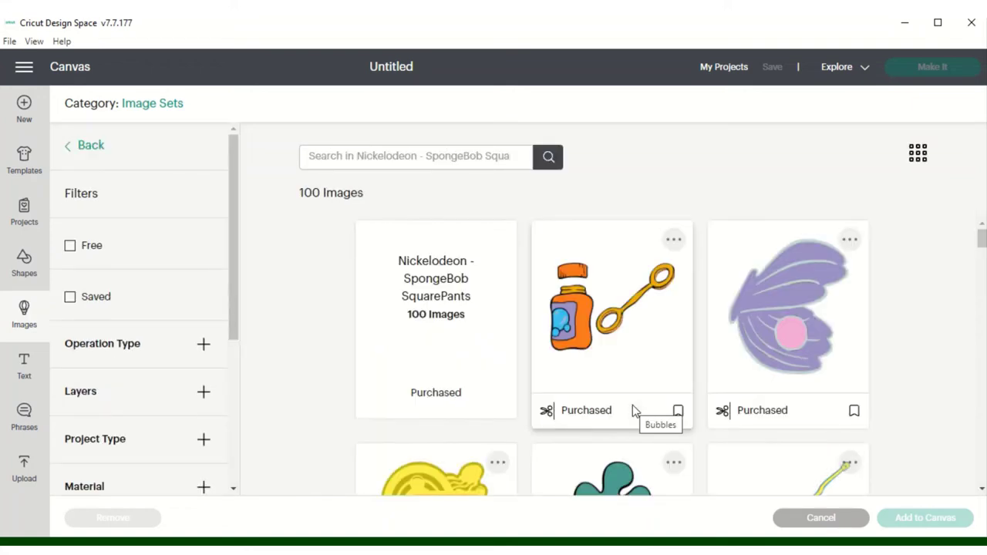
scroll(633, 409, down, 2)
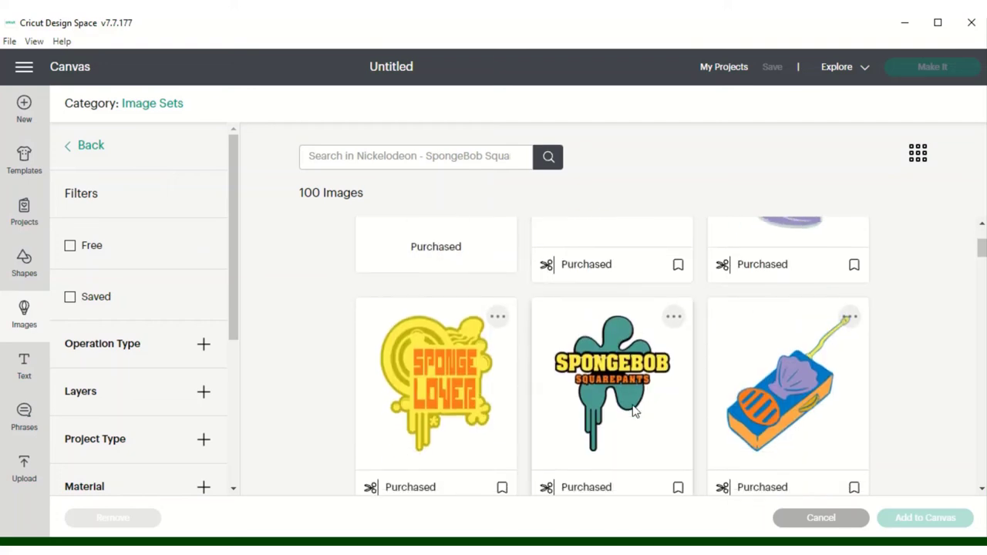
scroll(633, 409, down, 3)
scroll(632, 410, down, 2)
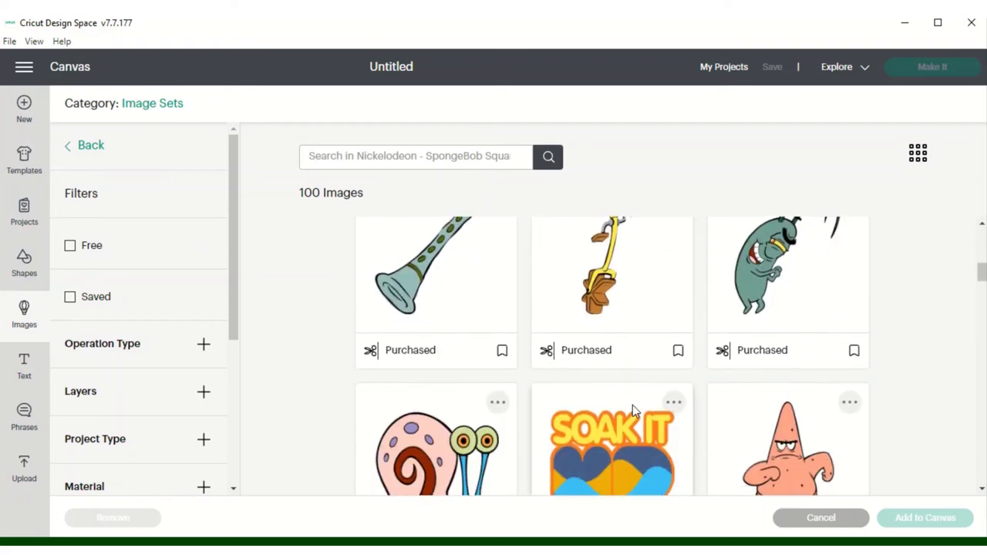
scroll(632, 410, down, 2)
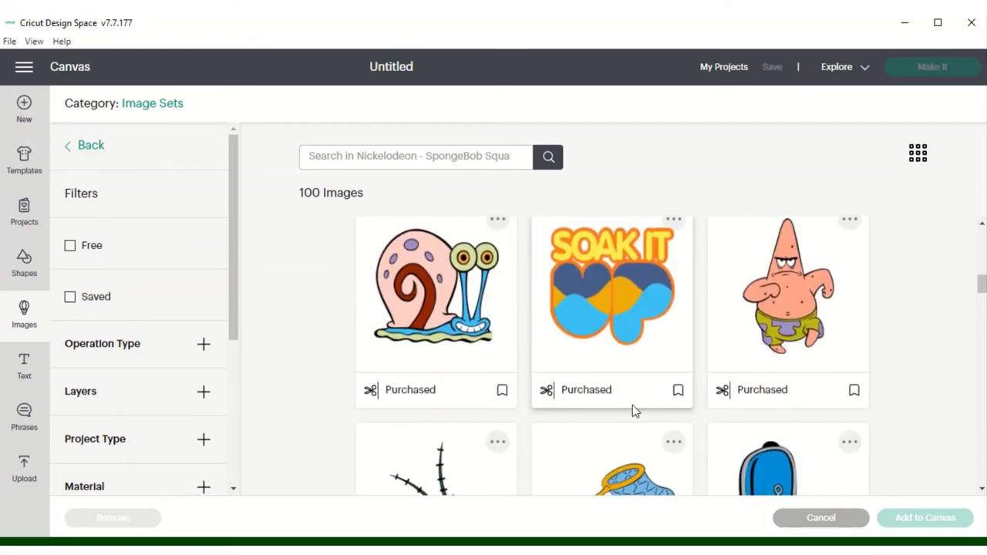
scroll(632, 410, down, 2)
scroll(633, 410, up, 2)
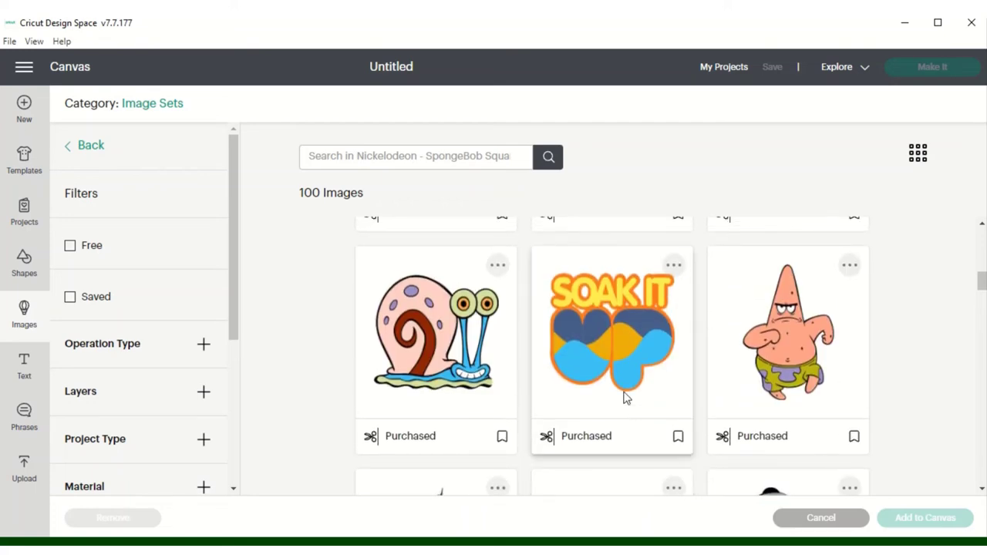
scroll(610, 370, down, 5)
scroll(600, 349, down, 8)
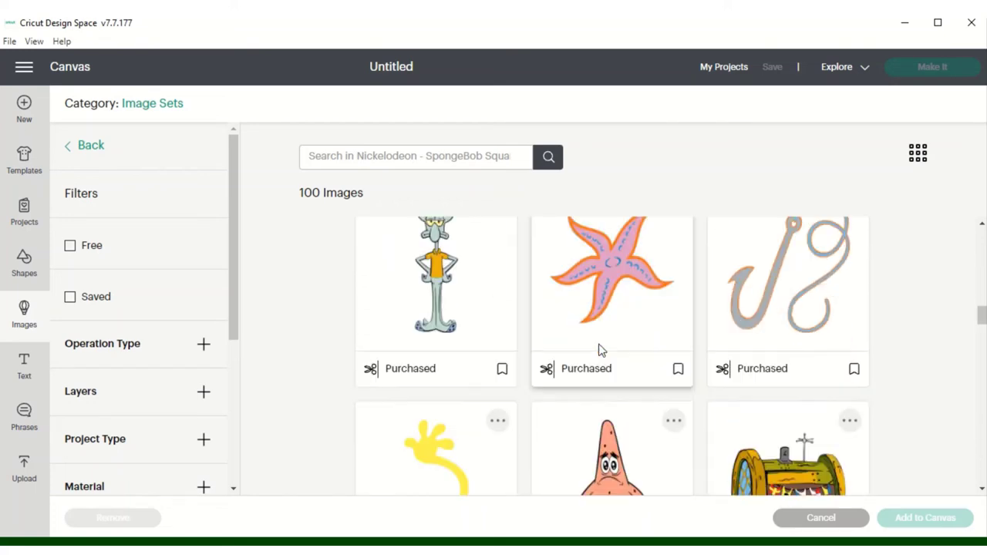
scroll(600, 349, down, 4)
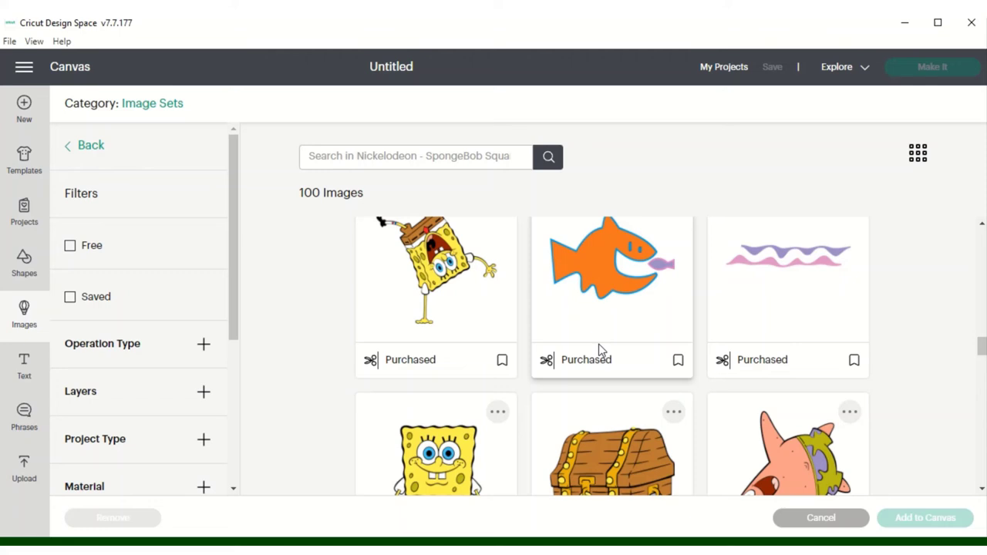
scroll(600, 347, down, 3)
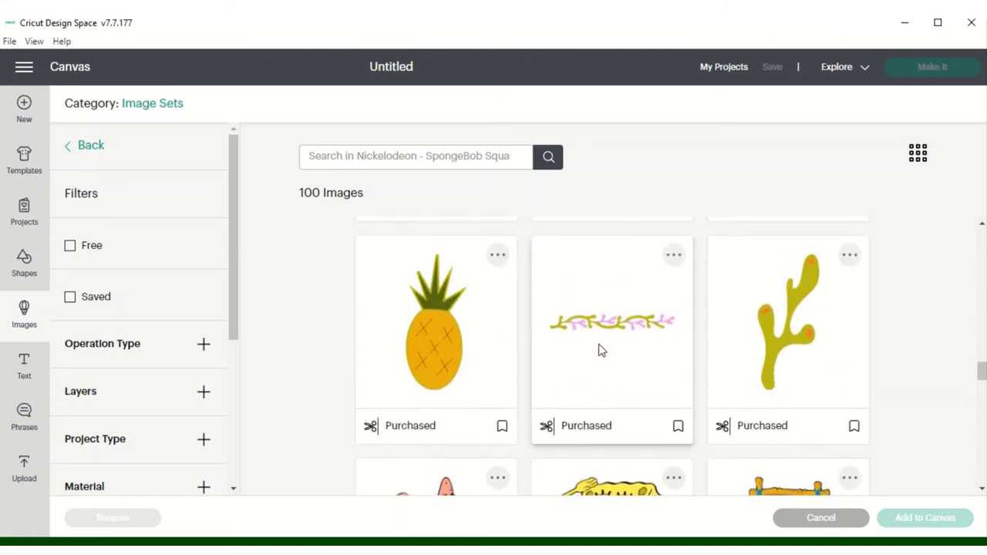
scroll(600, 349, down, 3)
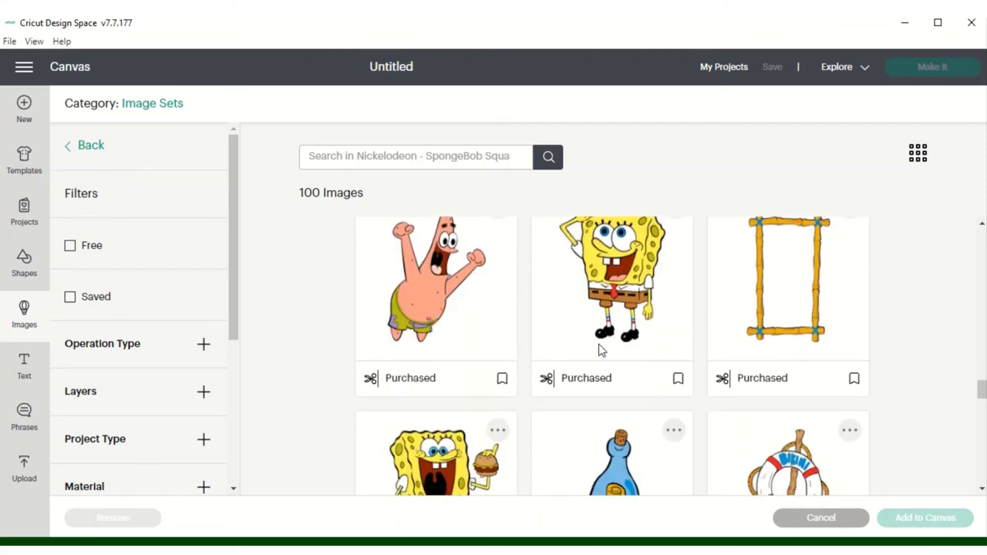
scroll(601, 349, up, 3)
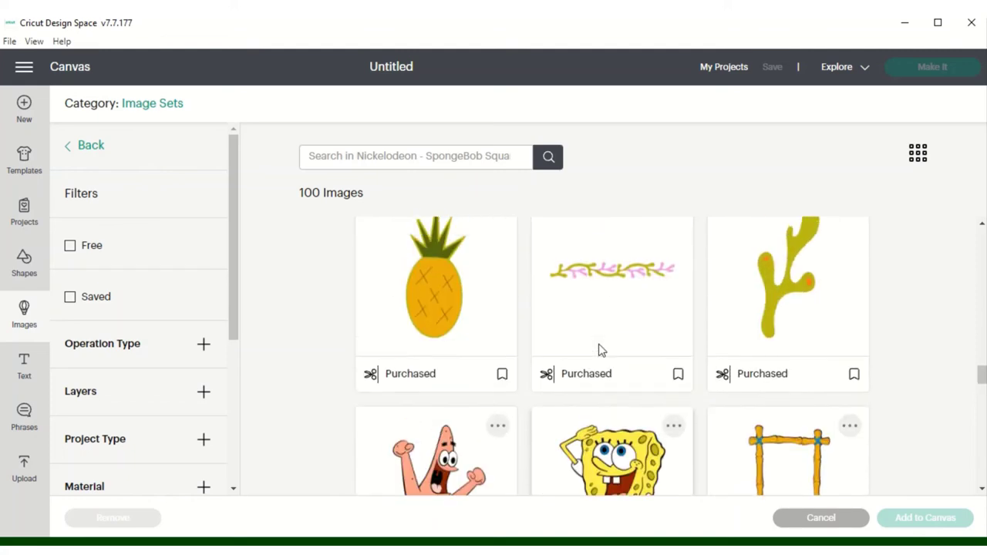
scroll(600, 350, down, 2)
scroll(600, 349, down, 5)
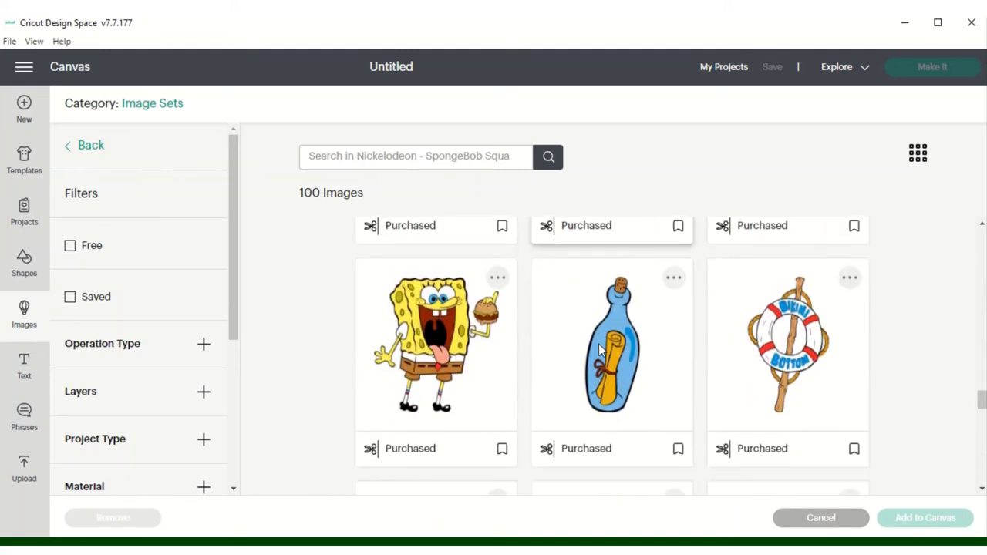
scroll(600, 349, up, 2)
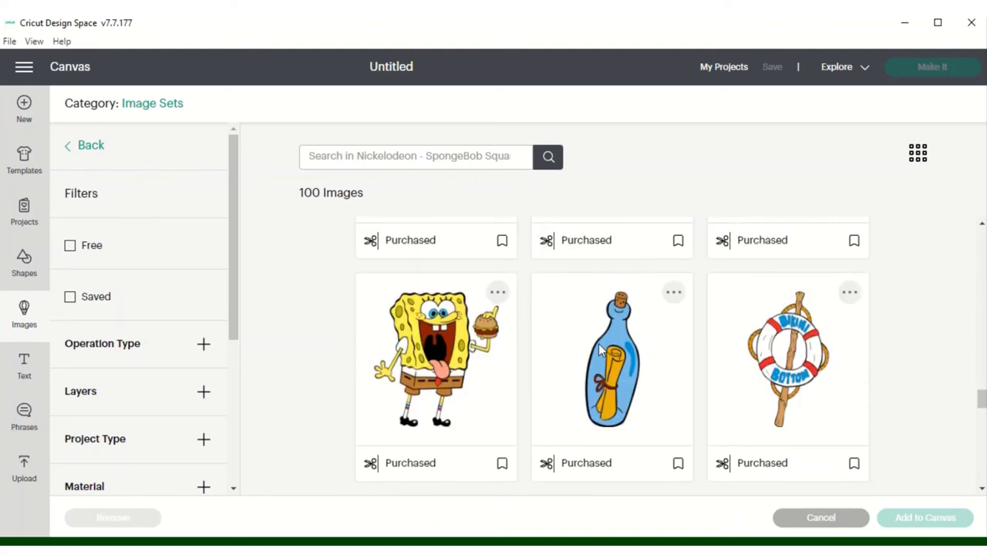
scroll(600, 349, down, 3)
scroll(600, 347, down, 10)
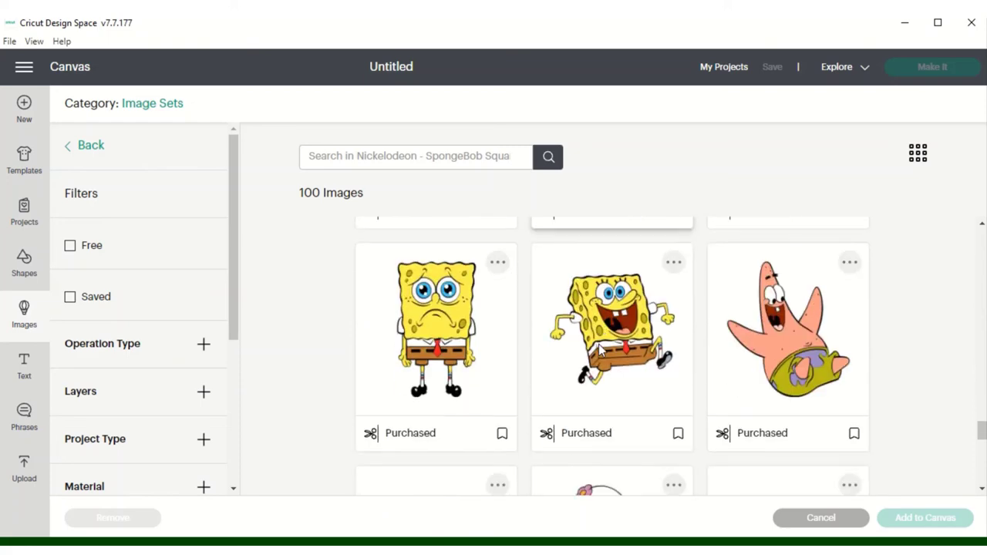
scroll(600, 349, down, 2)
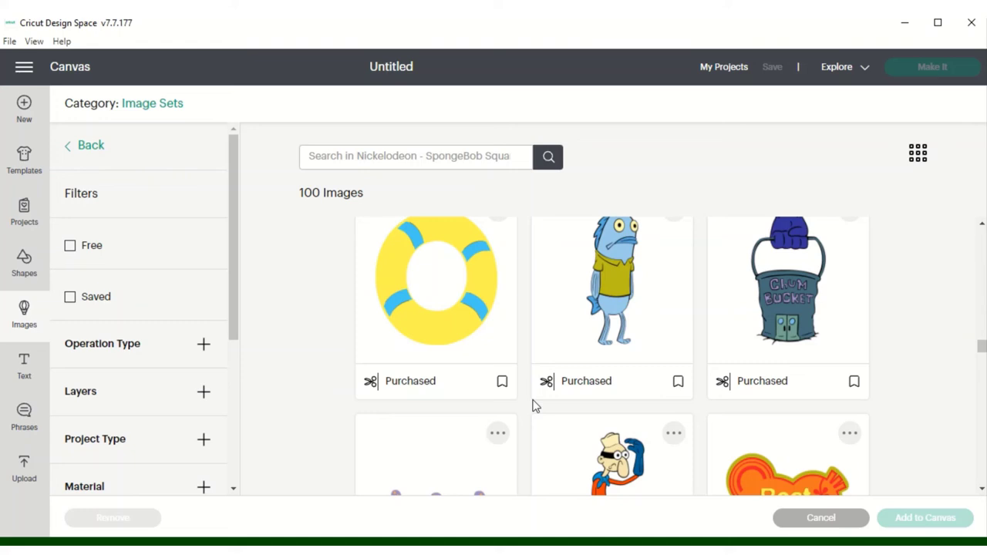
scroll(533, 406, down, 4)
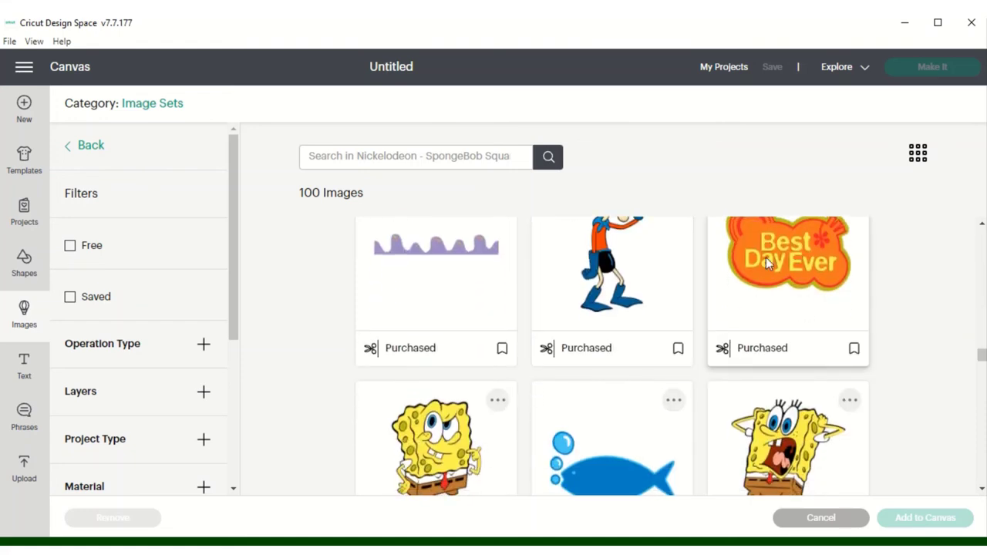
scroll(554, 337, down, 6)
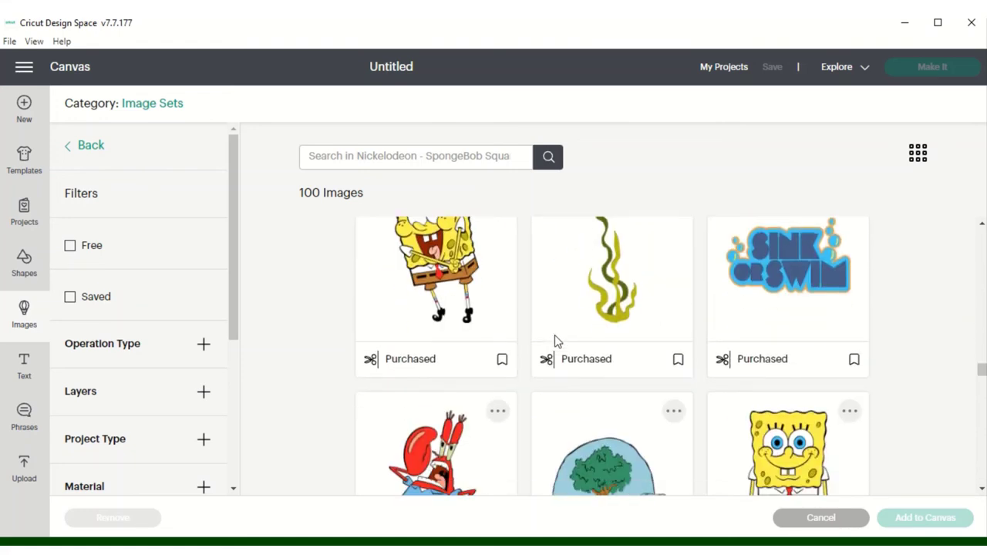
scroll(639, 412, down, 5)
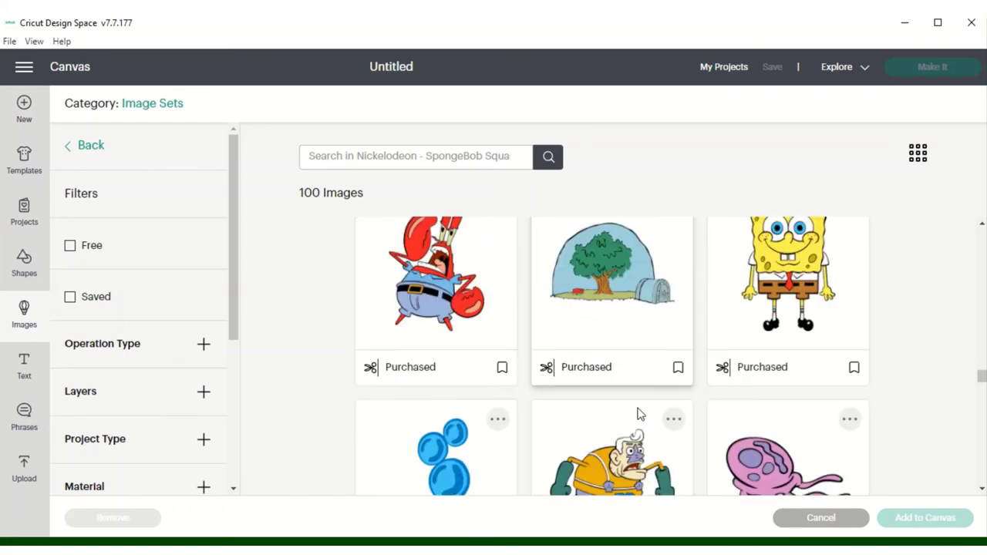
scroll(639, 414, down, 5)
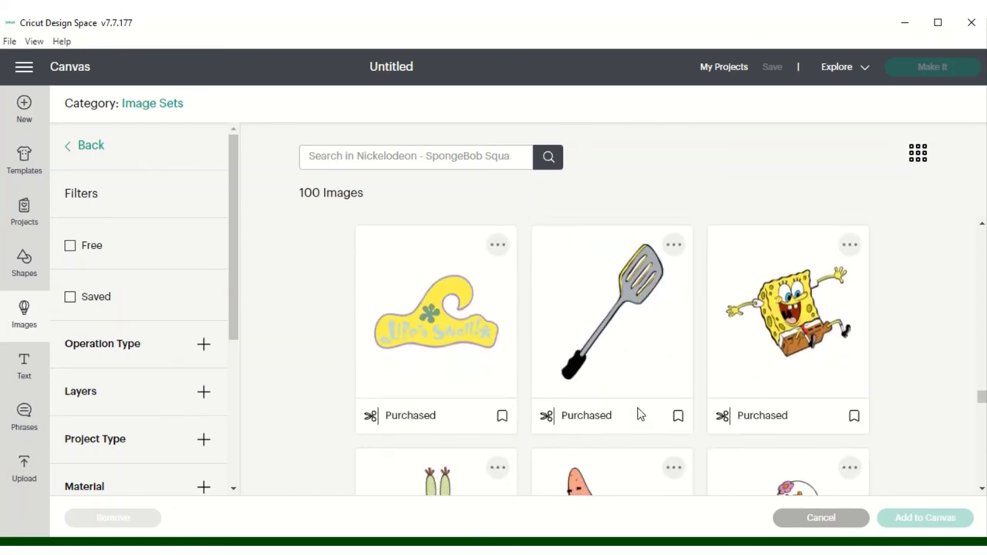
scroll(639, 414, down, 1)
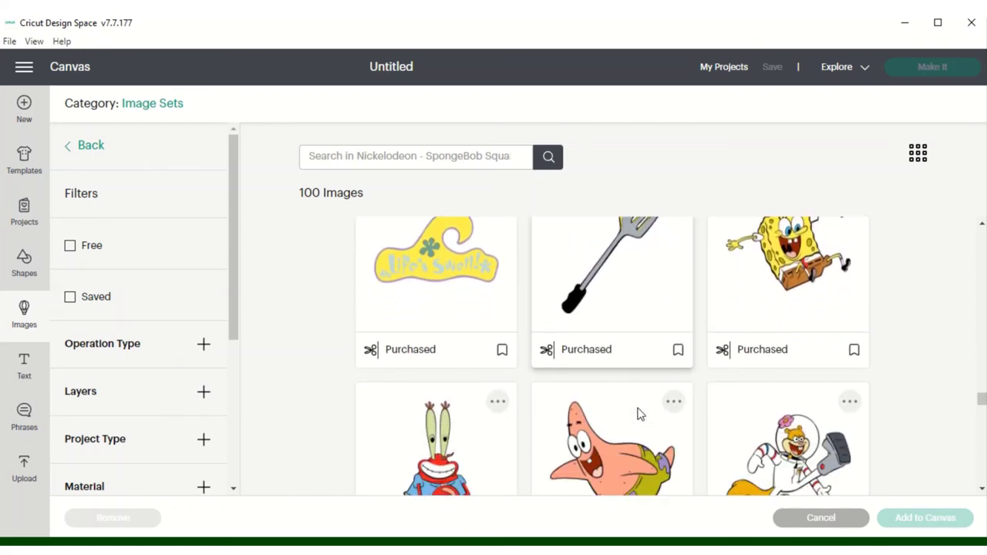
scroll(637, 415, down, 8)
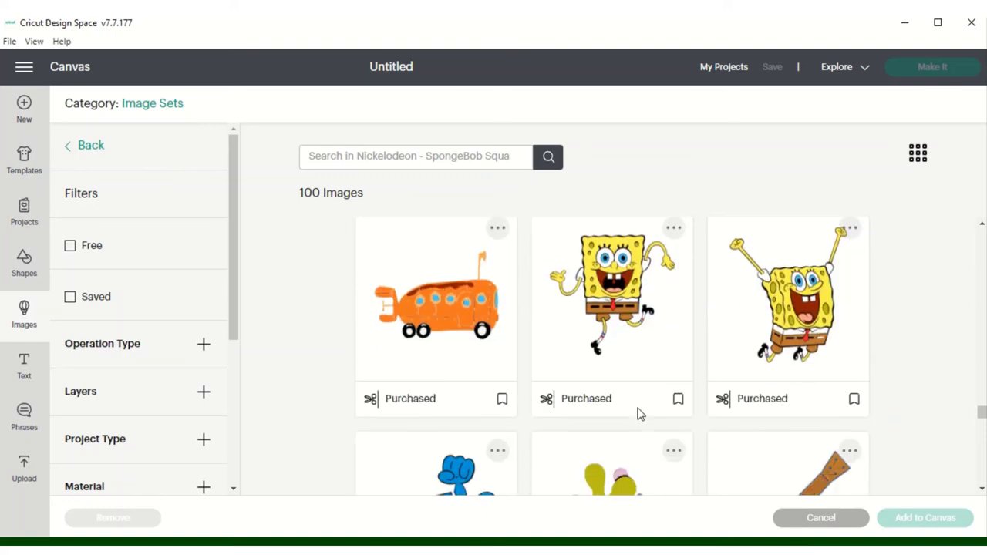
scroll(639, 414, down, 10)
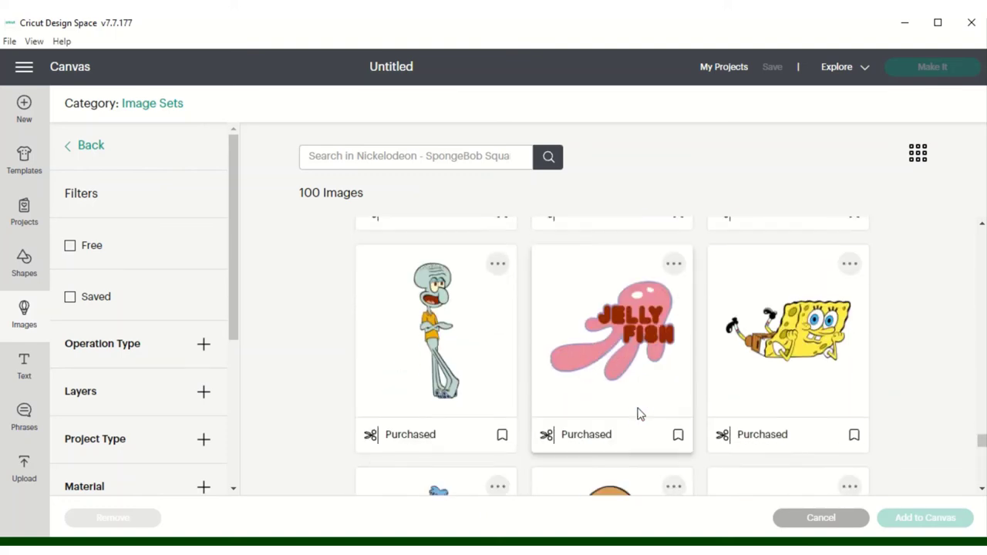
scroll(639, 414, down, 5)
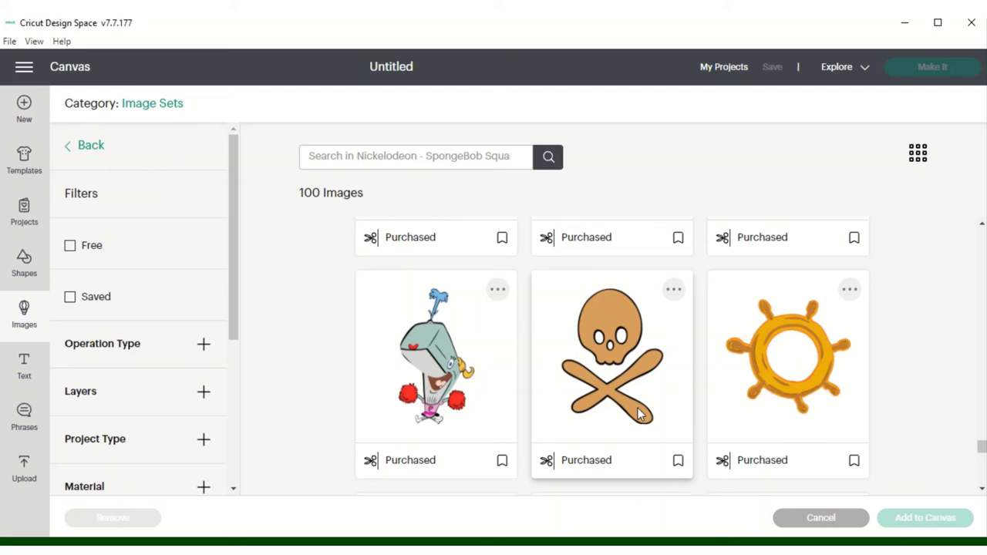
scroll(639, 414, down, 2)
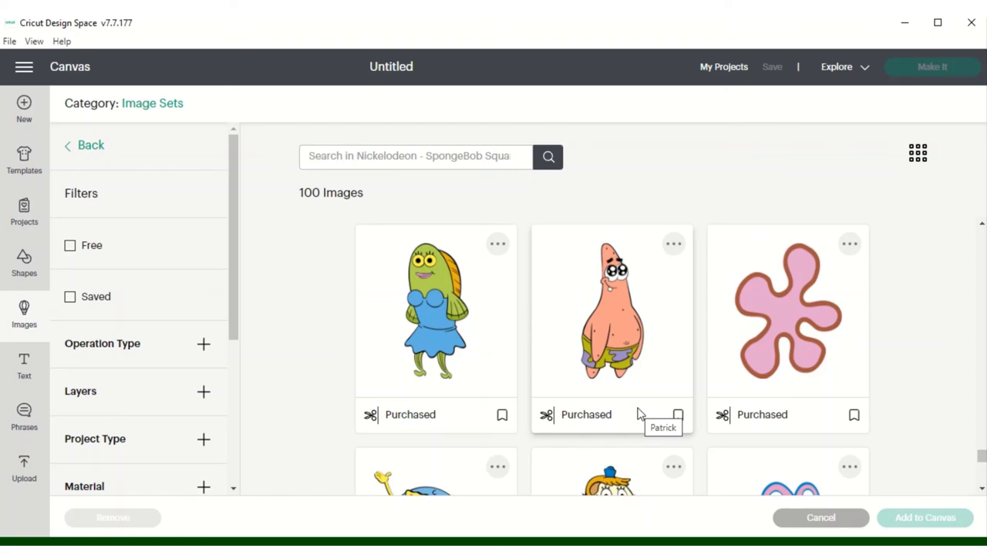
scroll(639, 414, down, 5)
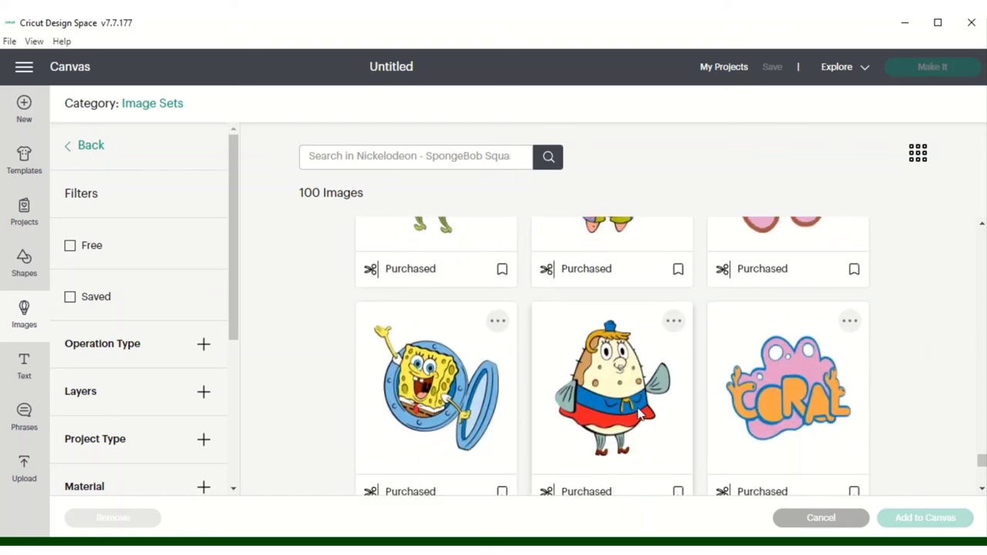
scroll(638, 414, down, 4)
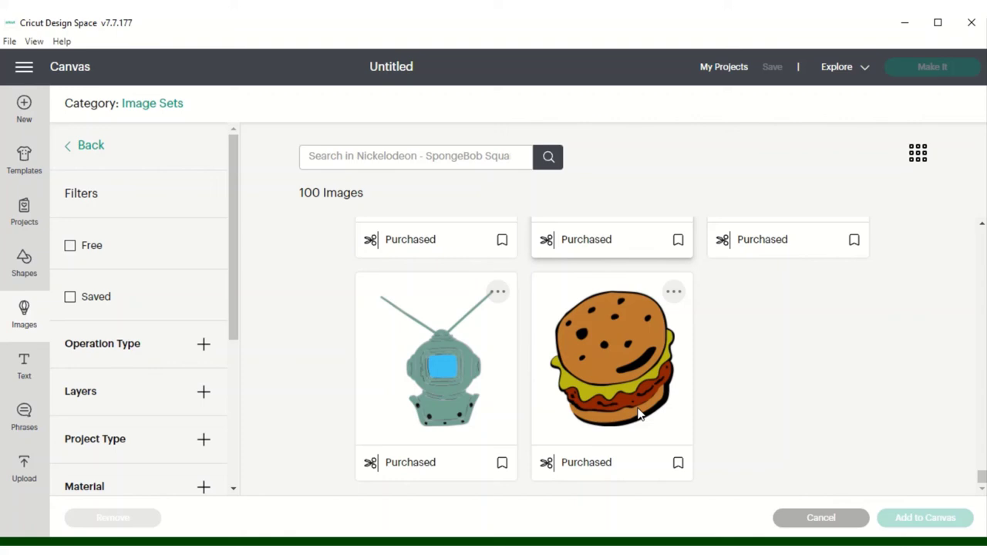
scroll(637, 415, up, 10)
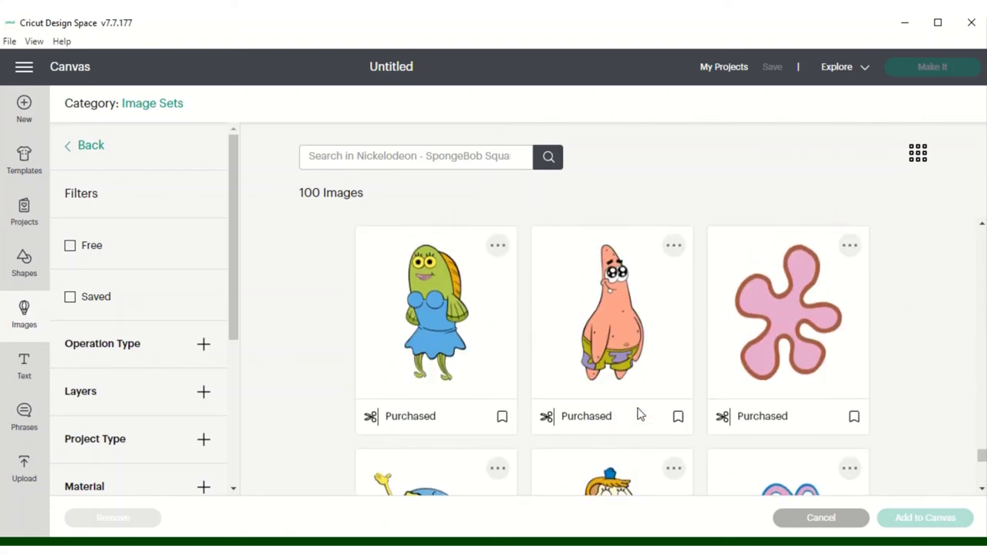
scroll(638, 414, up, 10)
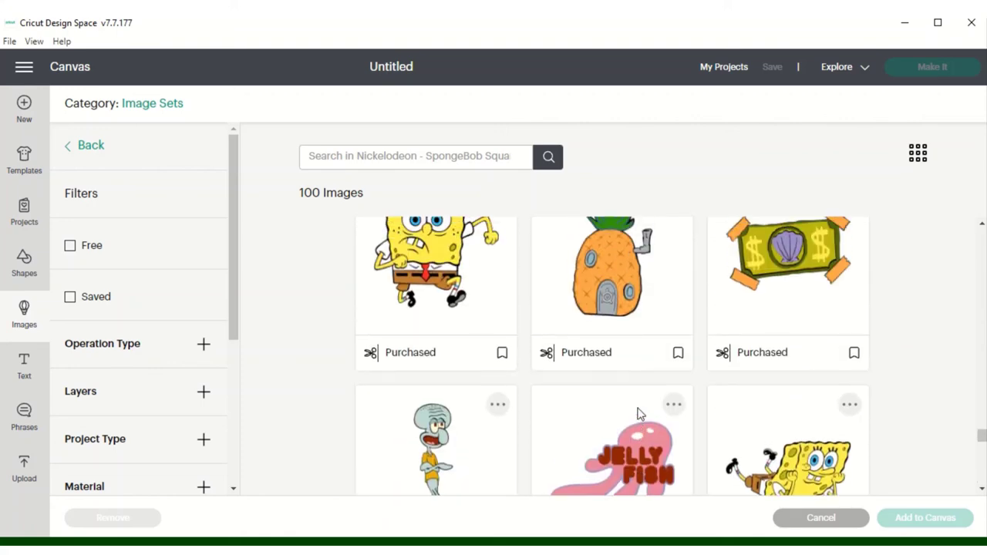